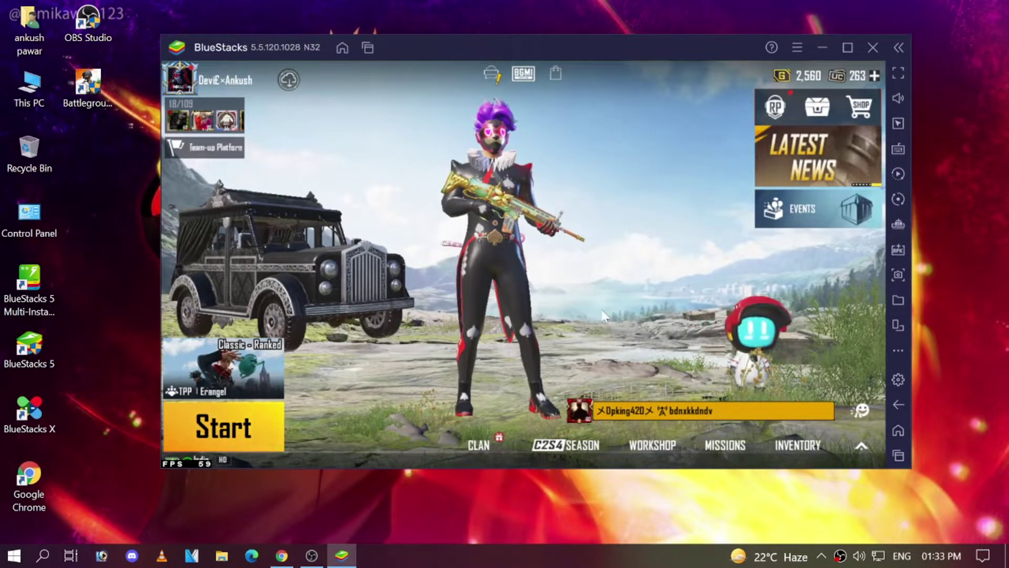
# Rotate the character in the game lobby and play an emote
pyautogui.moveTo(478, 260); pyautogui.dragTo(346, 275)
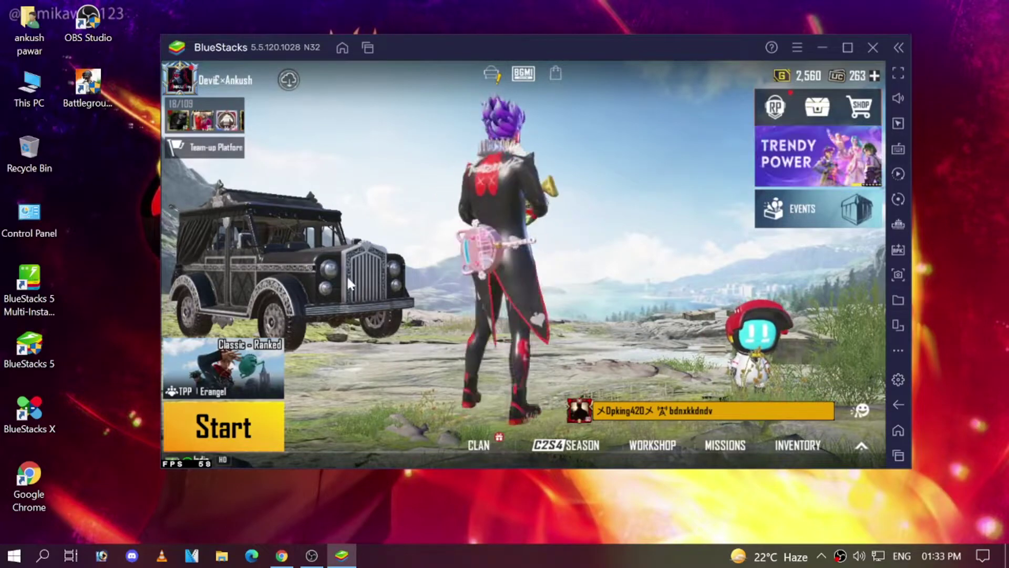
pyautogui.click(860, 410)
pyautogui.click(783, 201)
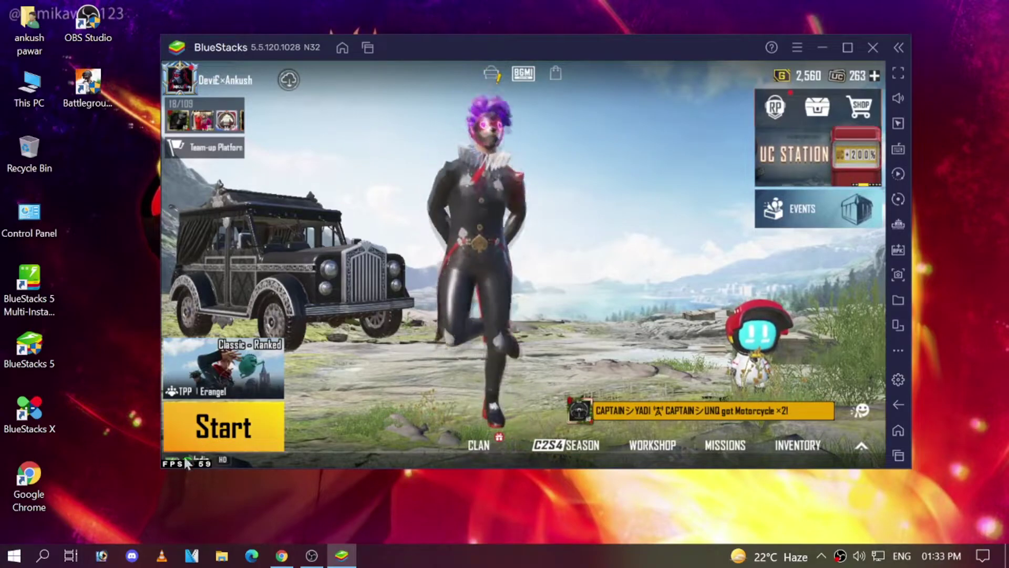
# Look through the friends list in the game lobby and close it
pyautogui.click(205, 118)
pyautogui.moveTo(266, 318); pyautogui.dragTo(282, 183)
pyautogui.click(685, 313)
# Reposition the BlueStacks window, view the clan page and return to the lobby
pyautogui.moveTo(794, 54); pyautogui.dragTo(684, 90)
pyautogui.click(458, 484)
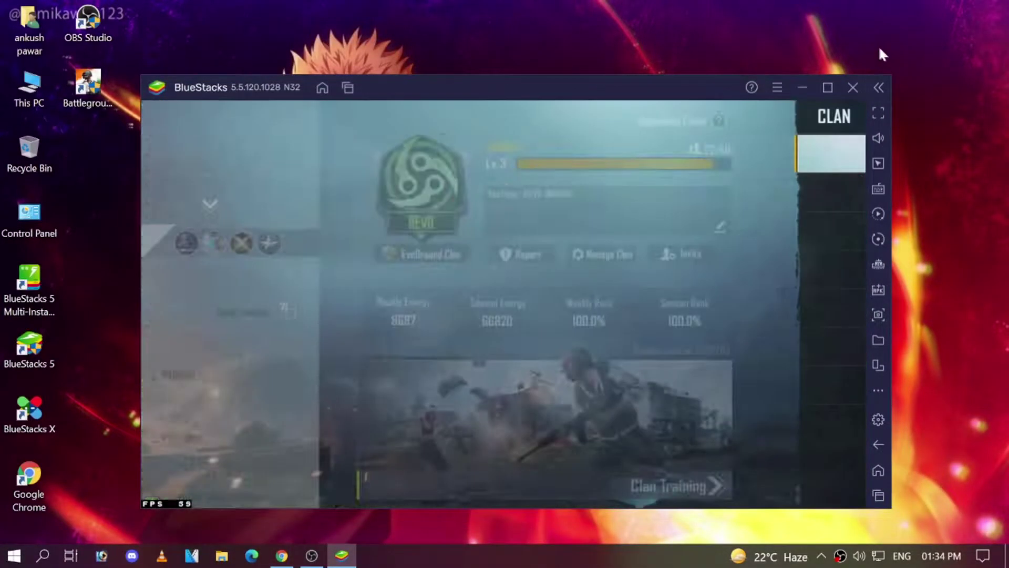
pyautogui.click(845, 114)
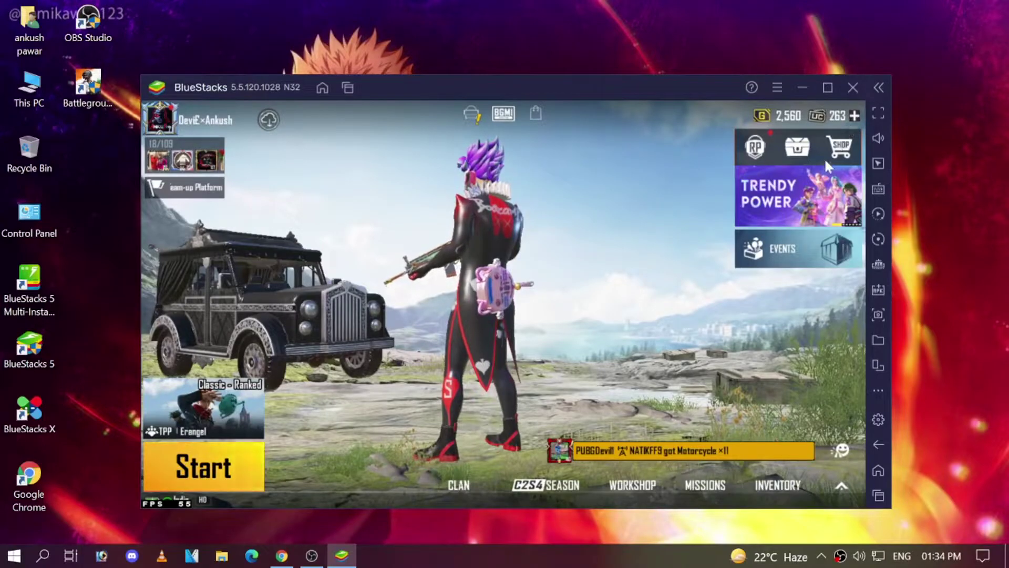
# Close BlueStacks and refresh the desktop
pyautogui.click(852, 87)
pyautogui.click(601, 319)
pyautogui.rightClick(468, 181)
pyautogui.click(479, 213)
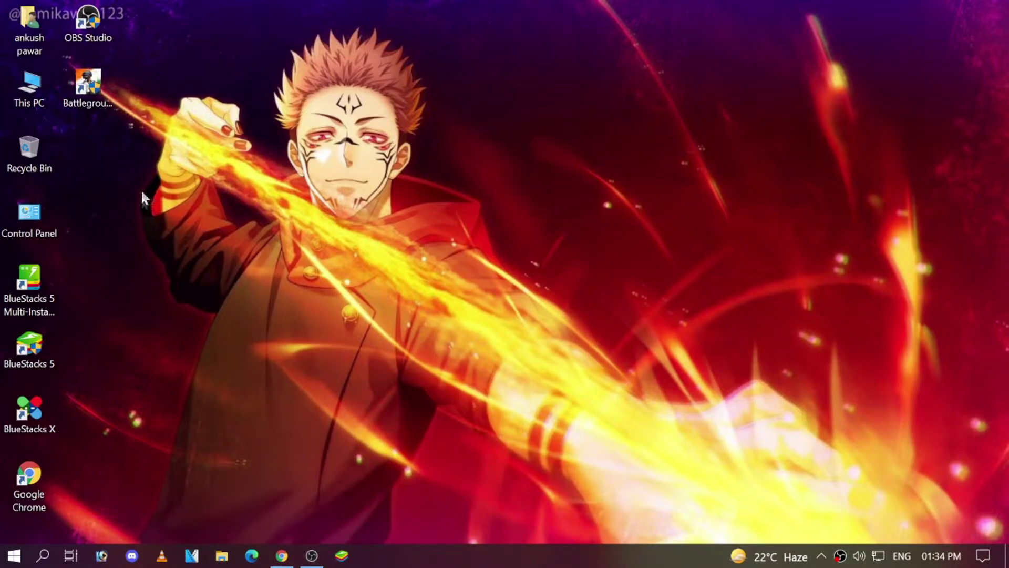
# Check the installed programs list in Control Panel's Programs and Features, and close it
pyautogui.doubleClick(24, 221)
pyautogui.click(342, 297)
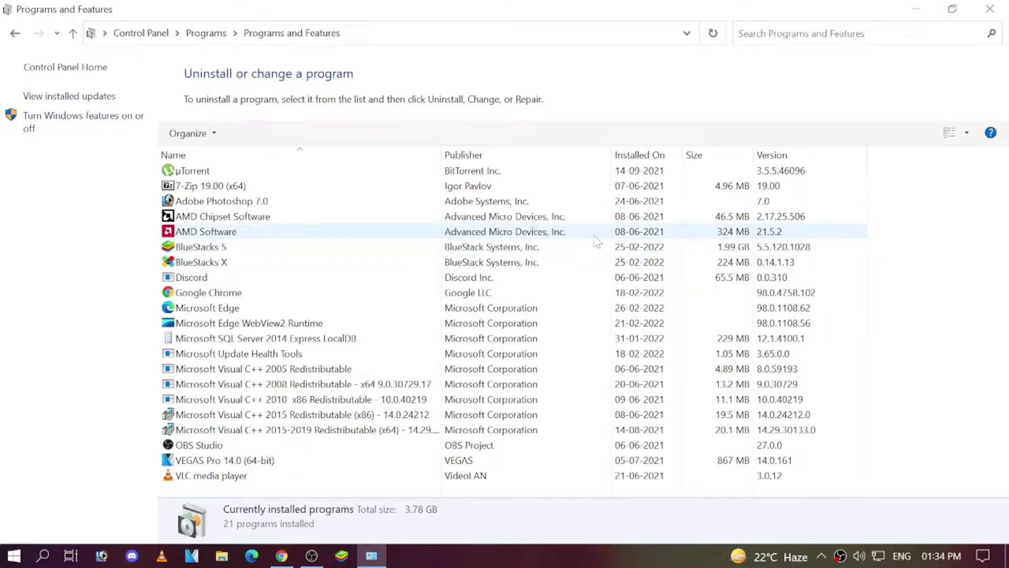
pyautogui.hotkey('alt', 'F4')
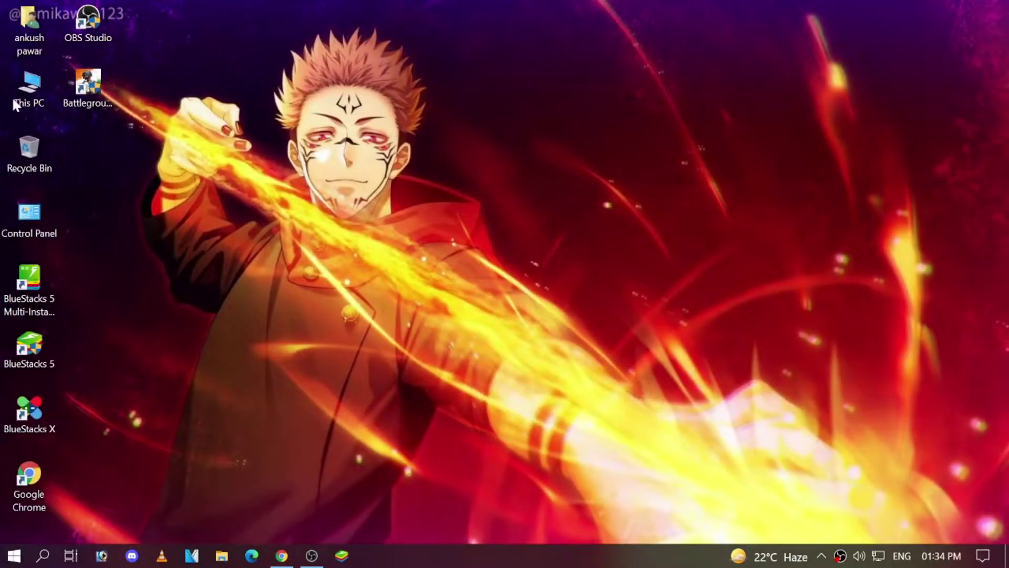
# Examine the Program Files (x86) folder on Local Disk (C:) and return to the drive's root
pyautogui.click(39, 83)
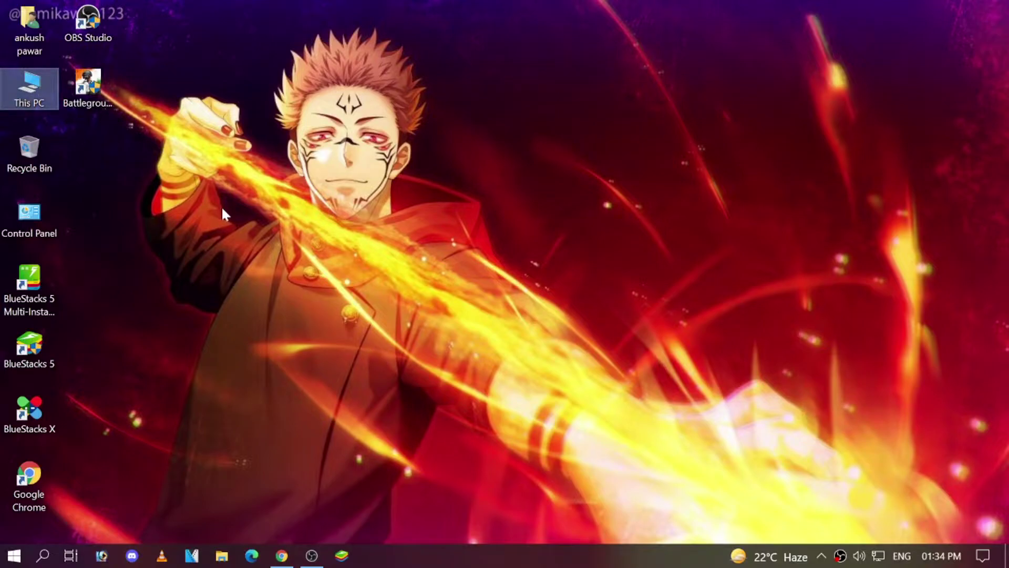
pyautogui.doubleClick(18, 100)
pyautogui.doubleClick(203, 309)
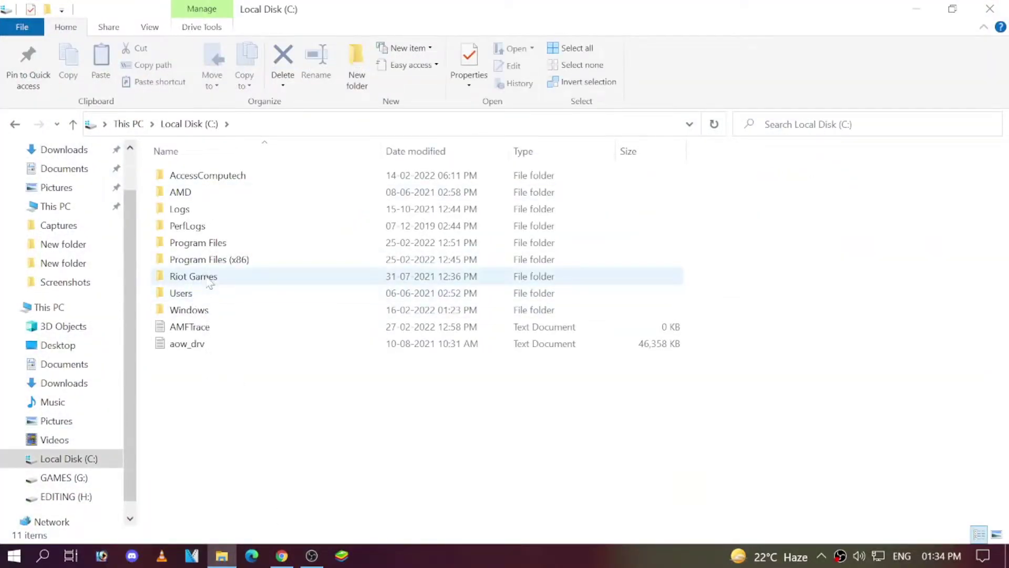
pyautogui.click(215, 262)
pyautogui.doubleClick(216, 262)
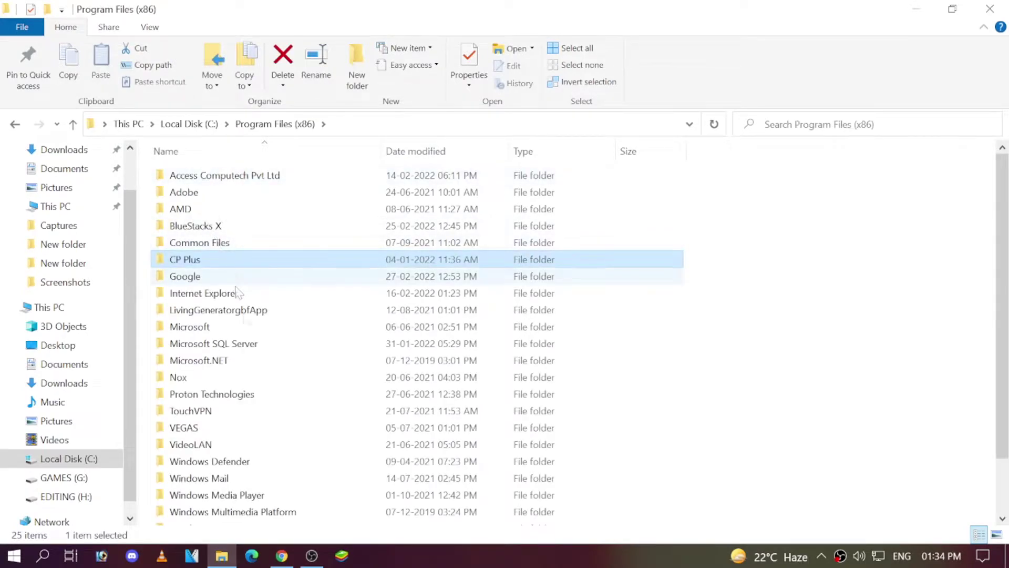
pyautogui.scroll(-1, 226, 300)
pyautogui.scroll(1, 235, 298)
pyautogui.hotkey('alt', 'Left')
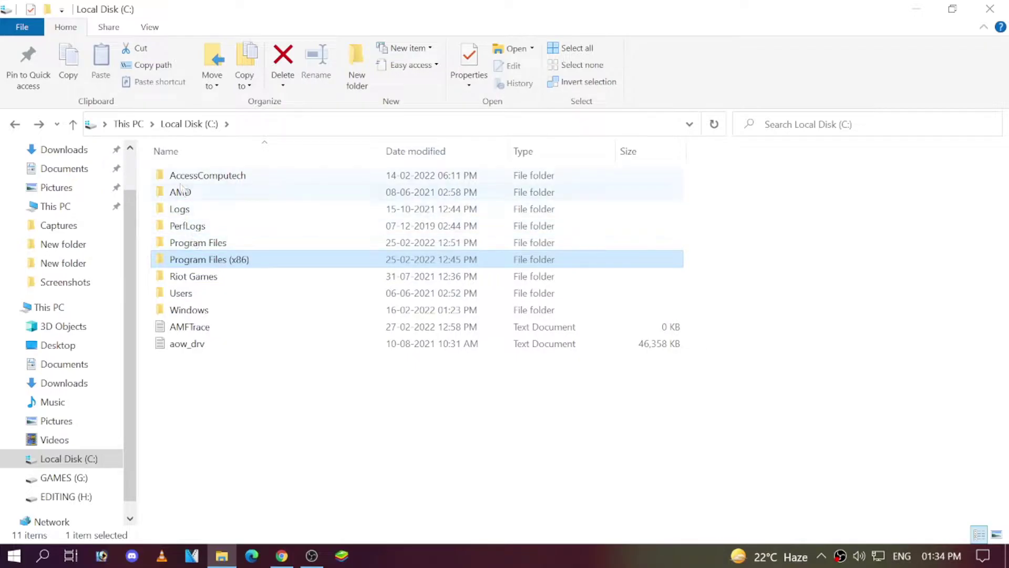
# Look through the Program Files folder on Local Disk (C:) and go back to This PC
pyautogui.doubleClick(196, 243)
pyautogui.scroll(-2, 196, 252)
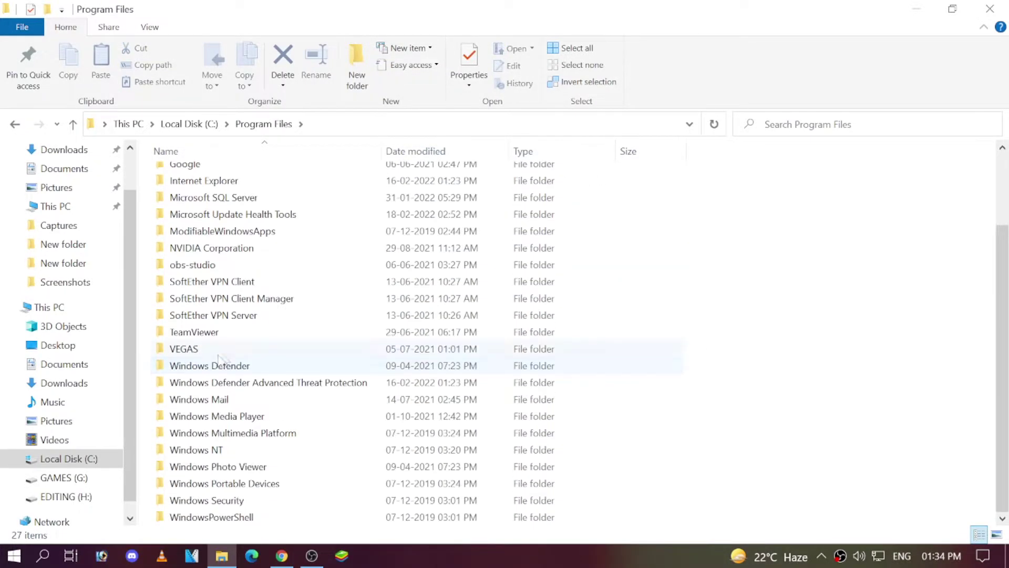
pyautogui.scroll(2, 192, 347)
pyautogui.hotkey('alt', 'Left')
pyautogui.hotkey('alt', 'Left')
# Inspect the TxGameDownload folder inside Temp on the EDITING (H:) drive and return to a refreshed desktop
pyautogui.press('Right')
pyautogui.press('Right')
pyautogui.press('Return')
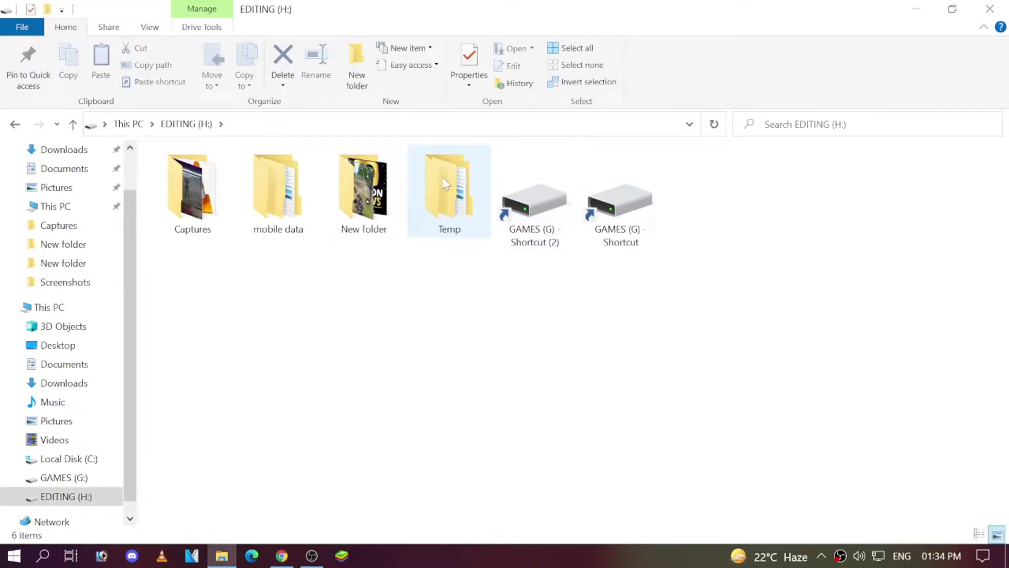
pyautogui.doubleClick(432, 234)
pyautogui.doubleClick(192, 178)
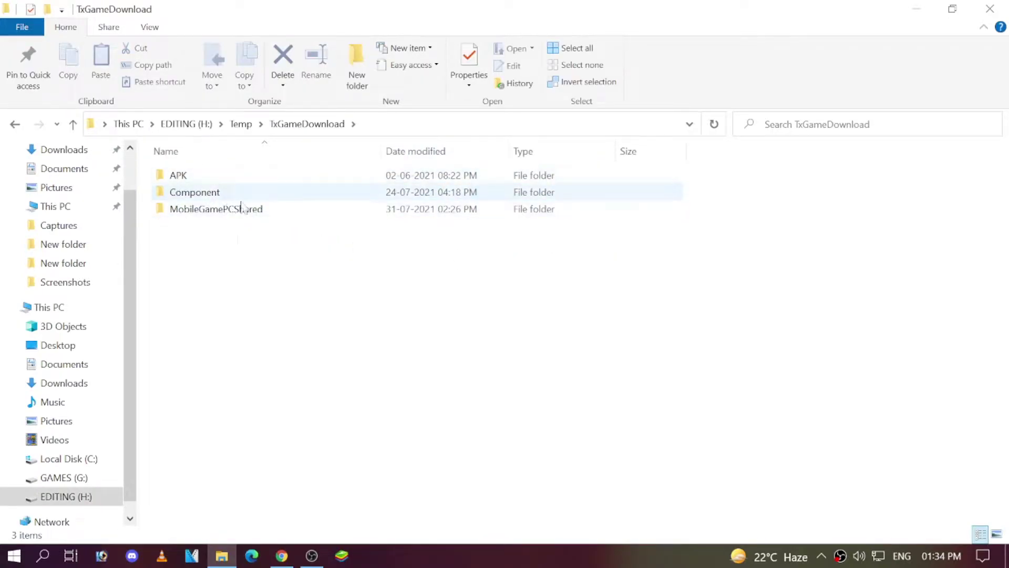
pyautogui.click(991, 8)
pyautogui.rightClick(284, 153)
pyautogui.click(345, 224)
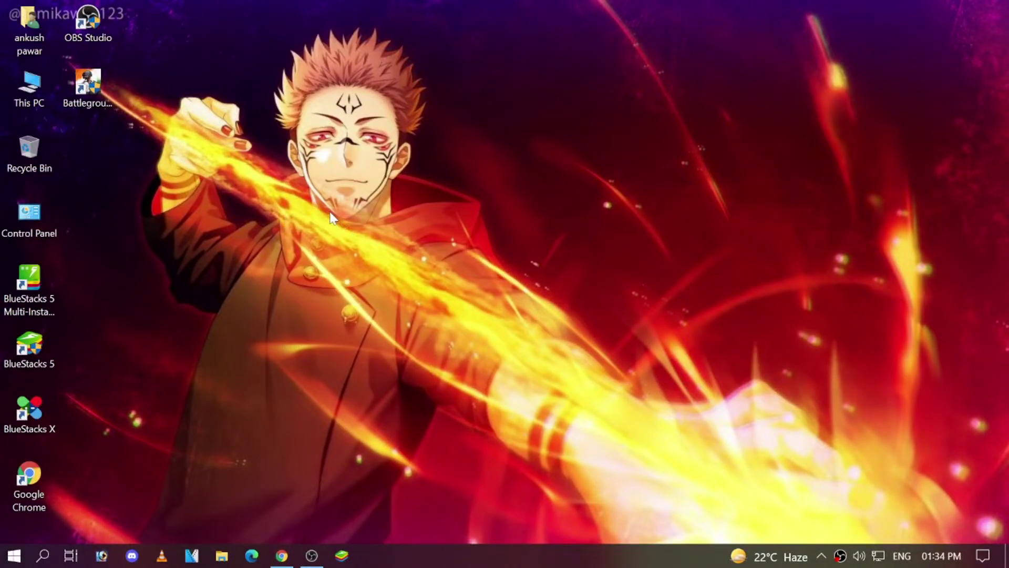
# Open the Windows Temp folder by running temp from the Run dialog
pyautogui.press('super+r')
pyautogui.write('t')
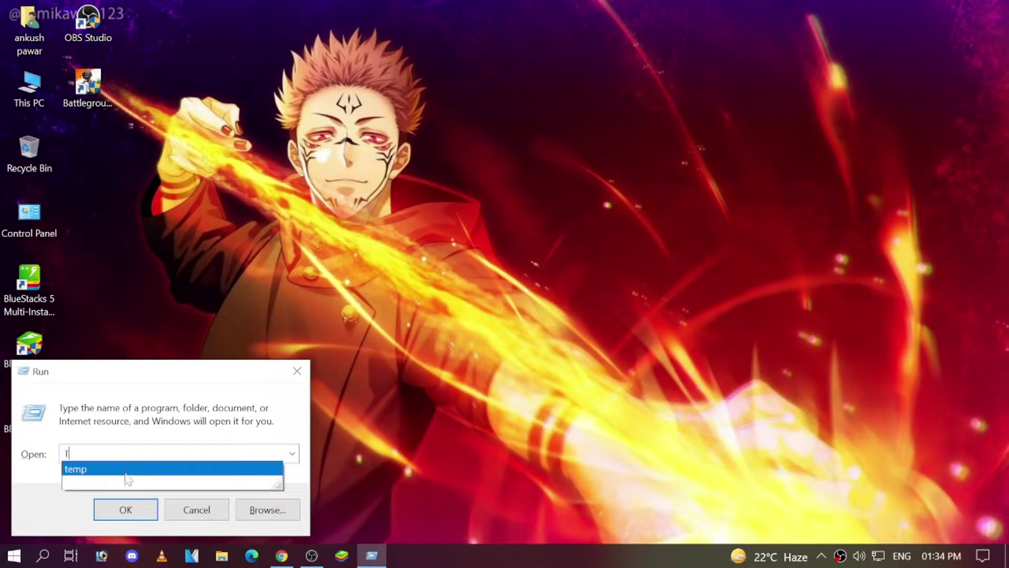
pyautogui.click(95, 469)
pyautogui.click(125, 508)
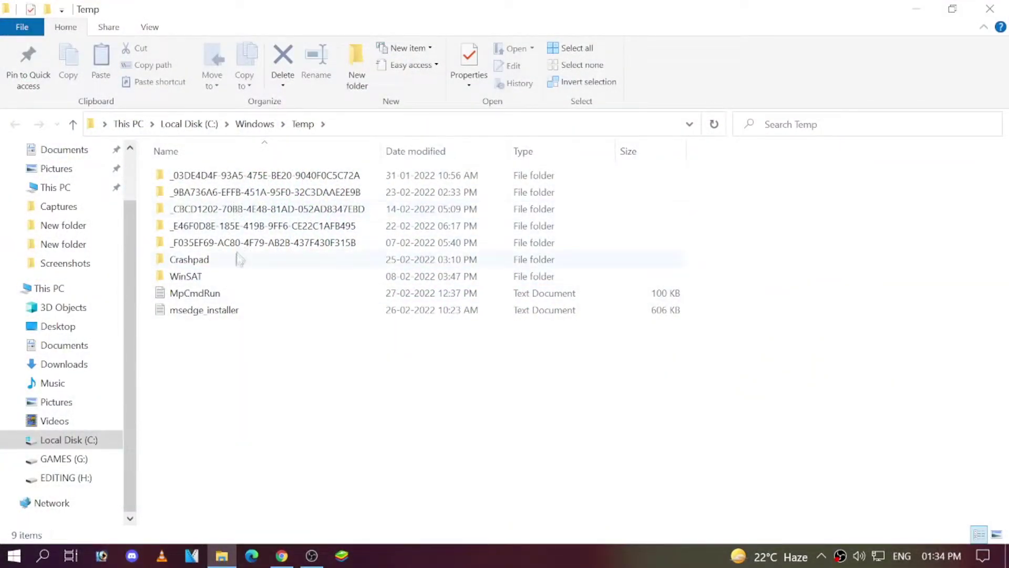
# Highlight the contents of the Windows Temp folder, clear the selection and return to a refreshed desktop
pyautogui.moveTo(231, 357); pyautogui.dragTo(239, 126)
pyautogui.click(296, 345)
pyautogui.click(989, 9)
pyautogui.rightClick(357, 206)
pyautogui.click(435, 279)
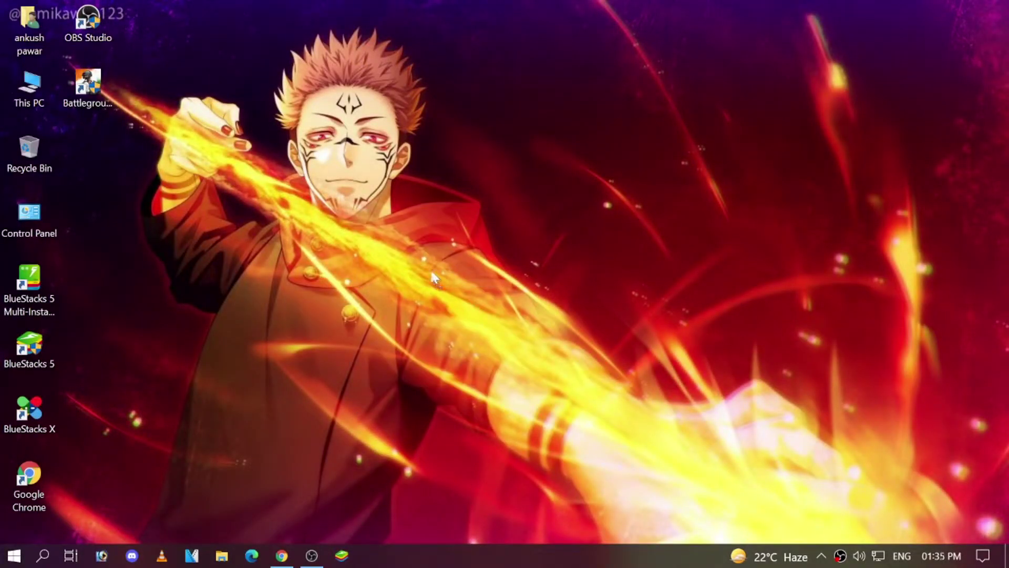
# Open the user profile's local Temp folder by running %temp% from the Run dialog
pyautogui.press('super+f')
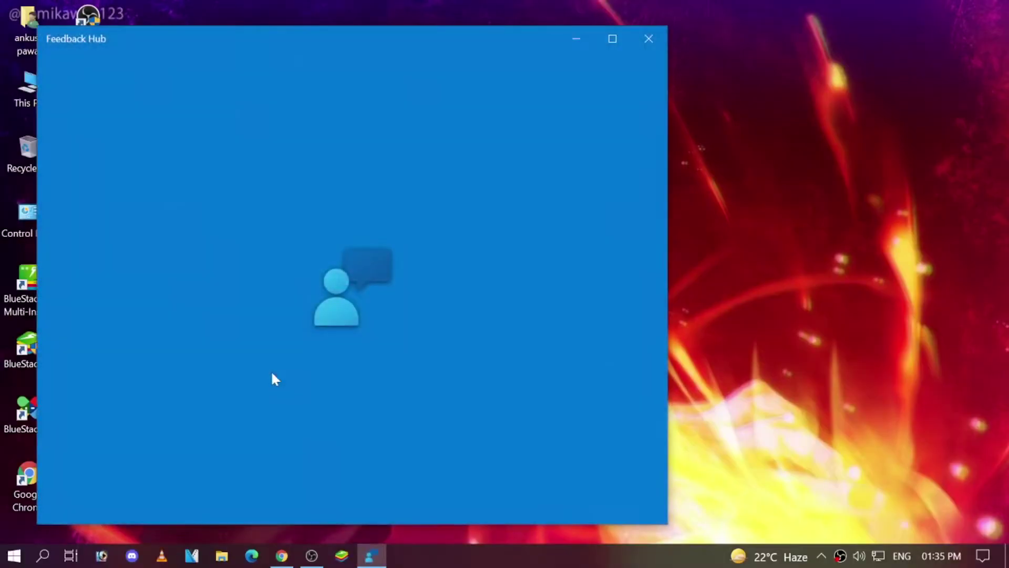
pyautogui.press('super+r')
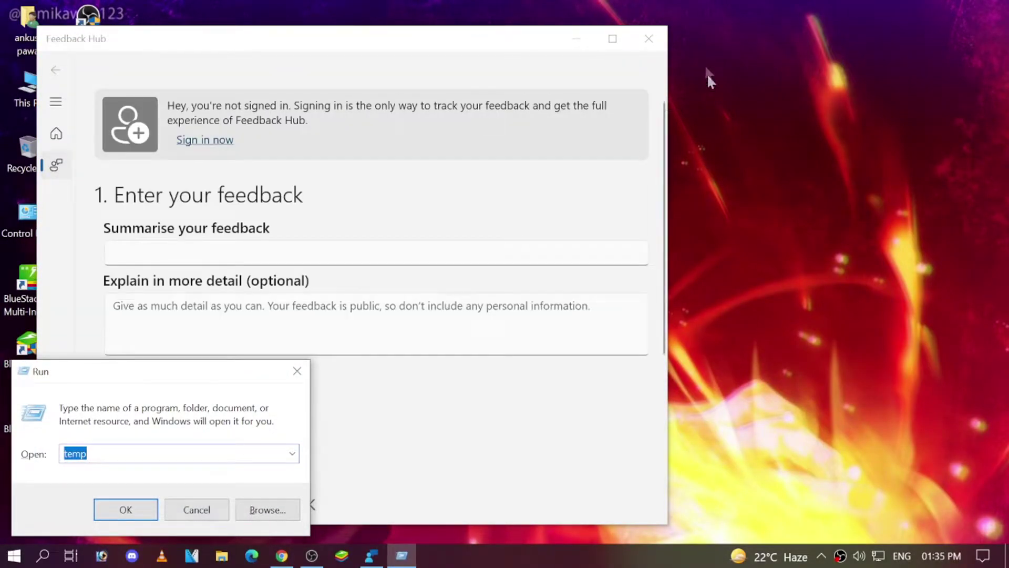
pyautogui.click(649, 38)
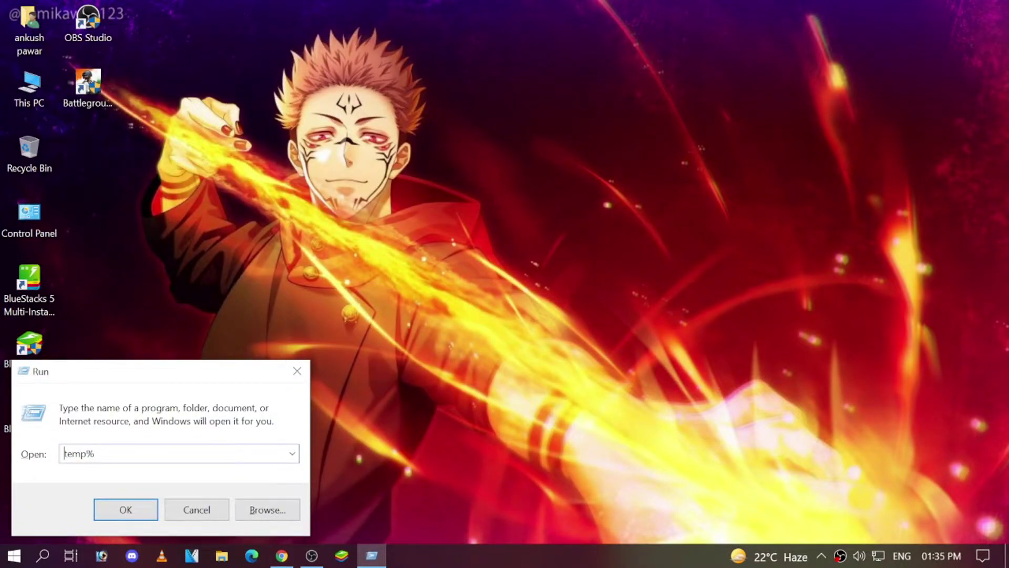
pyautogui.press('Return')
# Look through the files in the local AppData Temp folder, close it and refresh the desktop
pyautogui.scroll(-8, 328, 304)
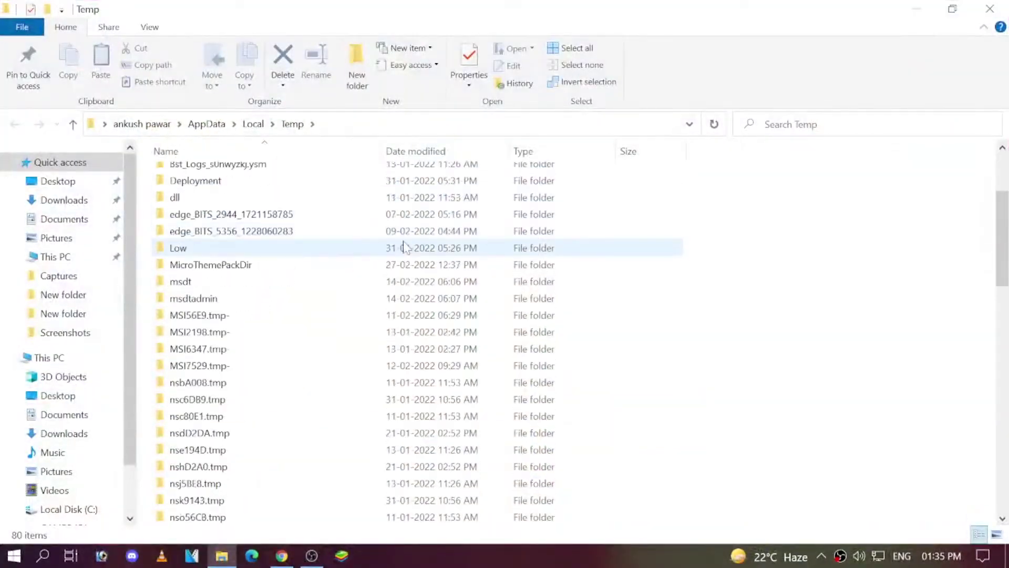
pyautogui.scroll(-3, 315, 315)
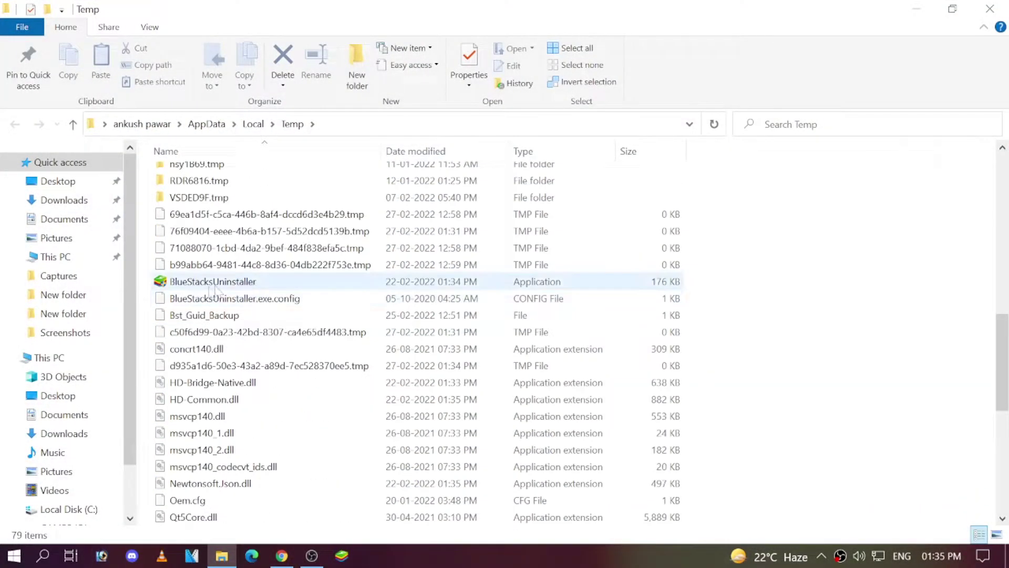
pyautogui.scroll(-4, 231, 416)
pyautogui.scroll(-4, 264, 408)
pyautogui.scroll(1, 343, 372)
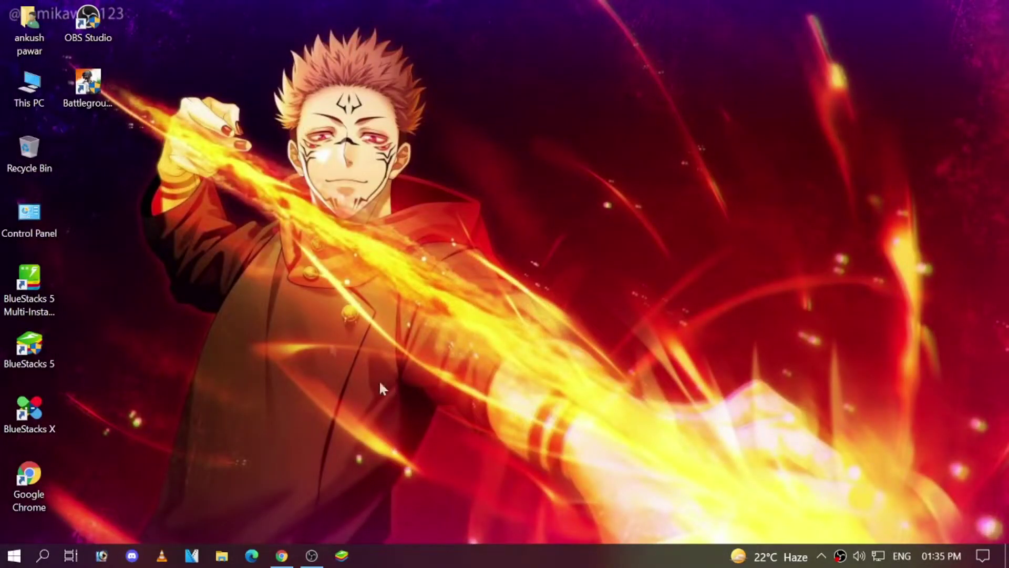
pyautogui.rightClick(293, 255)
pyautogui.click(338, 322)
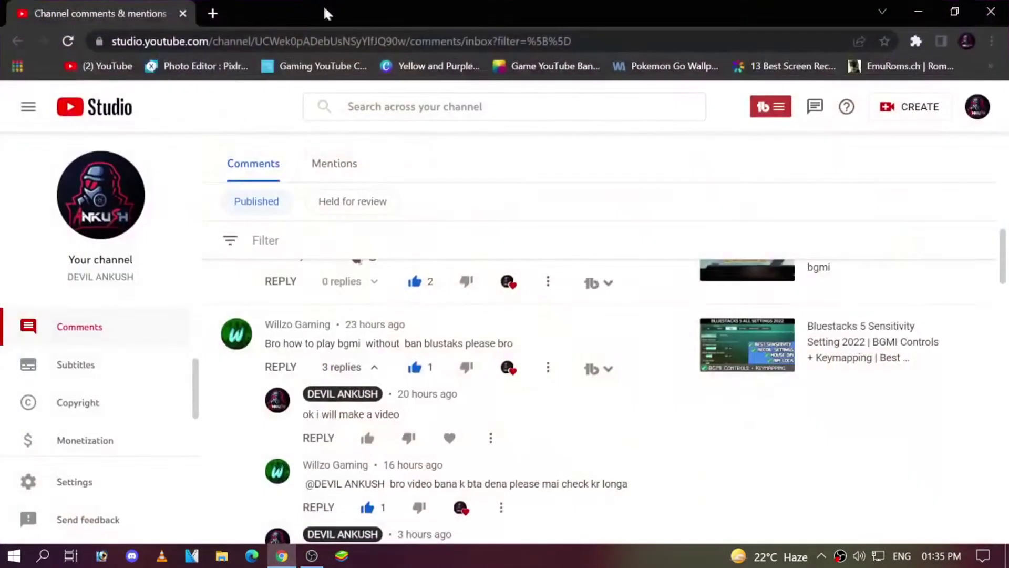
# Switch to Chrome and search Google for bluestacks in a new tab
pyautogui.click(215, 11)
pyautogui.write('BNL')
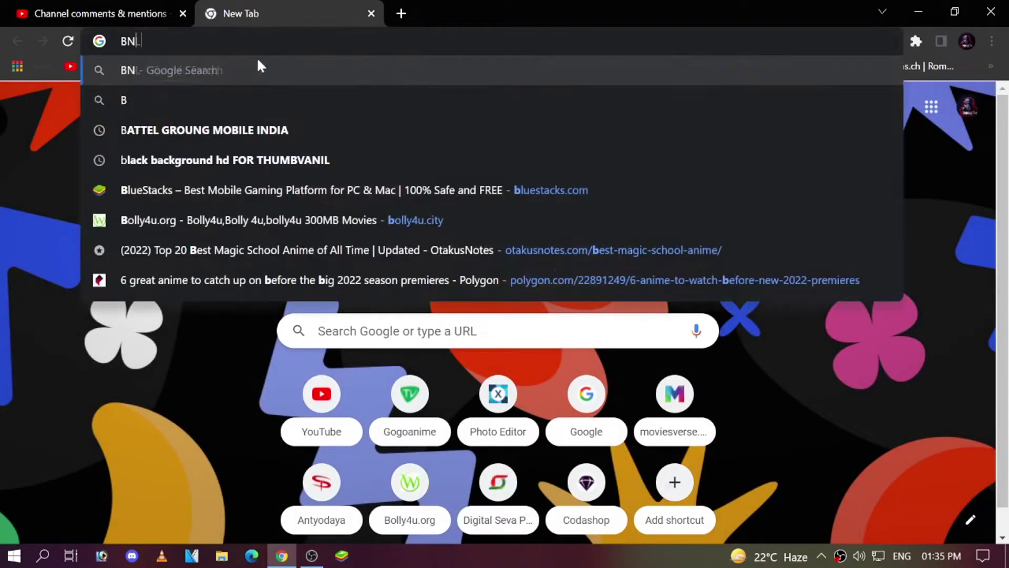
pyautogui.write('UESTACKS')
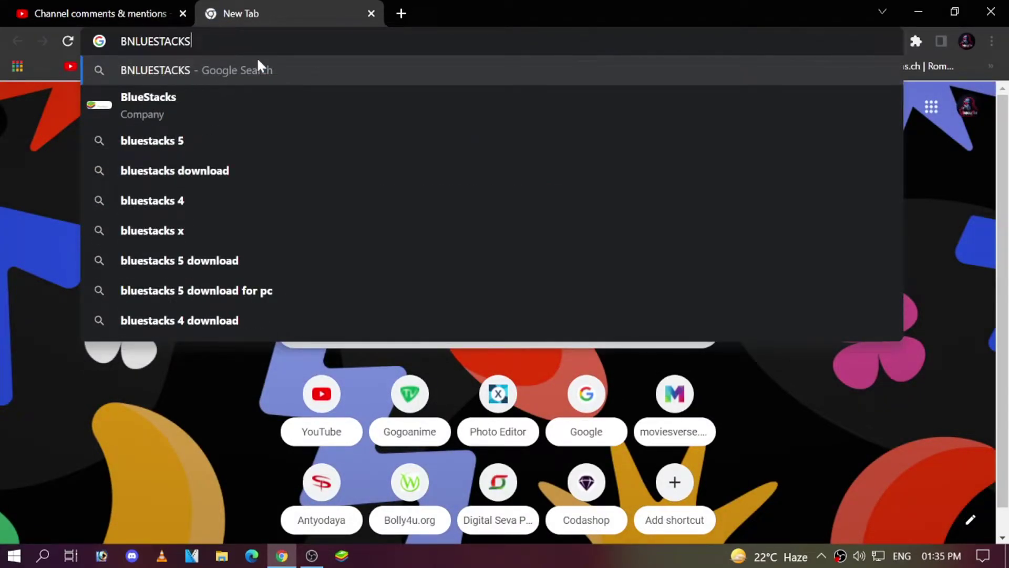
pyautogui.press('Down')
pyautogui.press('Return')
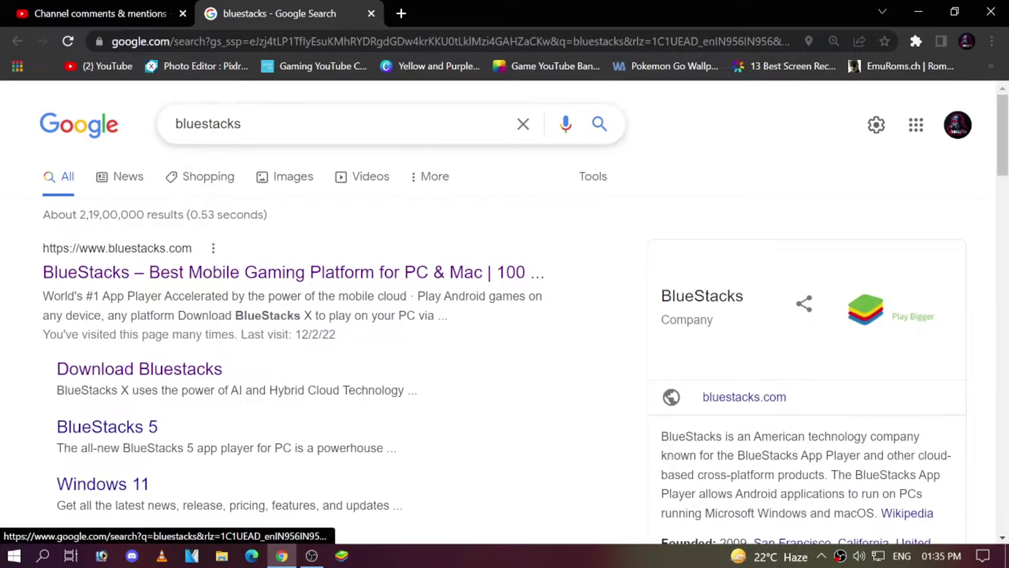
# Open the Download Bluestacks result and bring up the BlueStacks 5 downloads for Windows
pyautogui.scroll(-3, 404, 182)
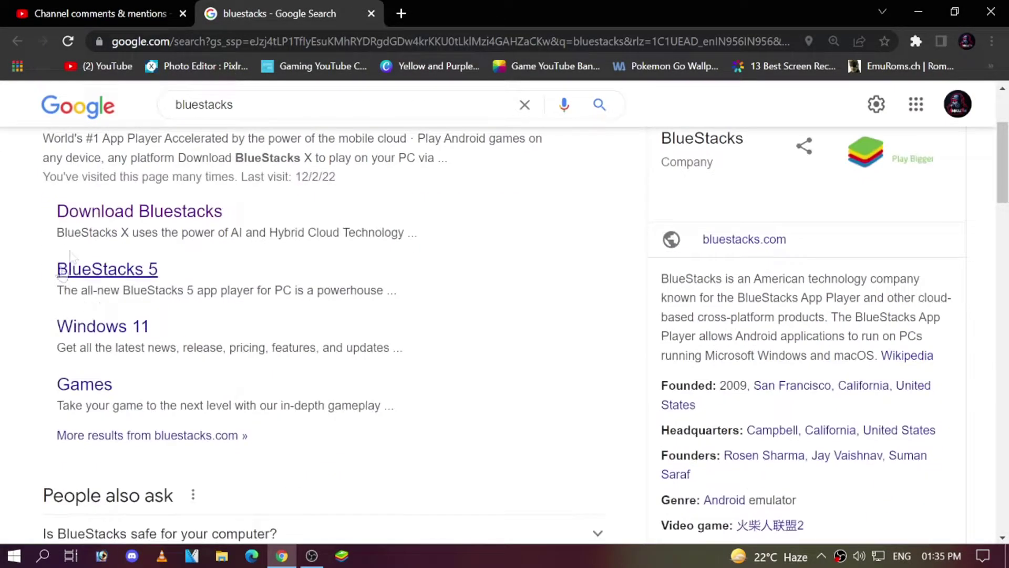
pyautogui.click(108, 213)
pyautogui.scroll(-8, 284, 284)
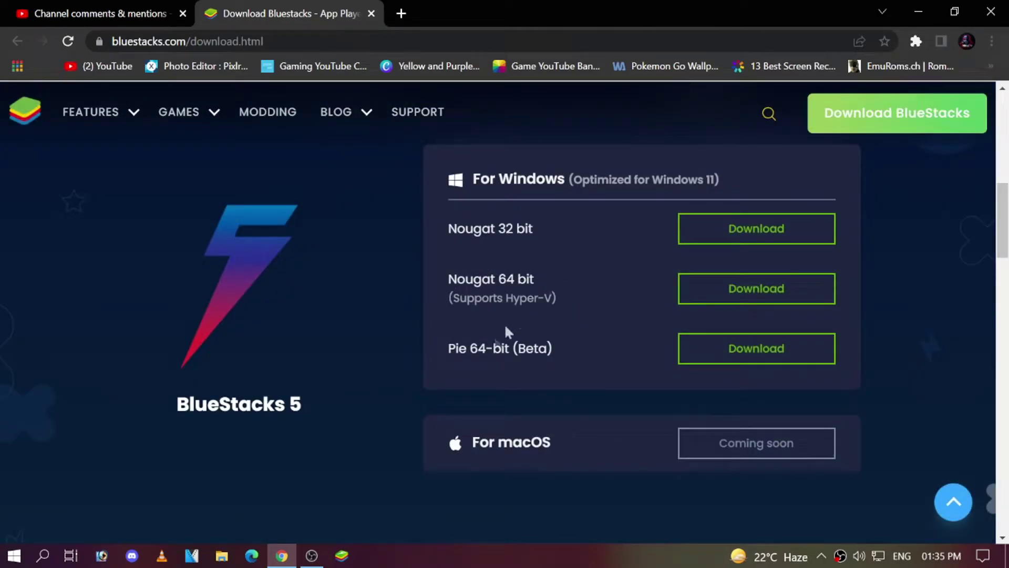
# Minimize Chrome, launch Battlegrounds India from the desktop shortcut and reposition the BlueStacks window
pyautogui.click(916, 7)
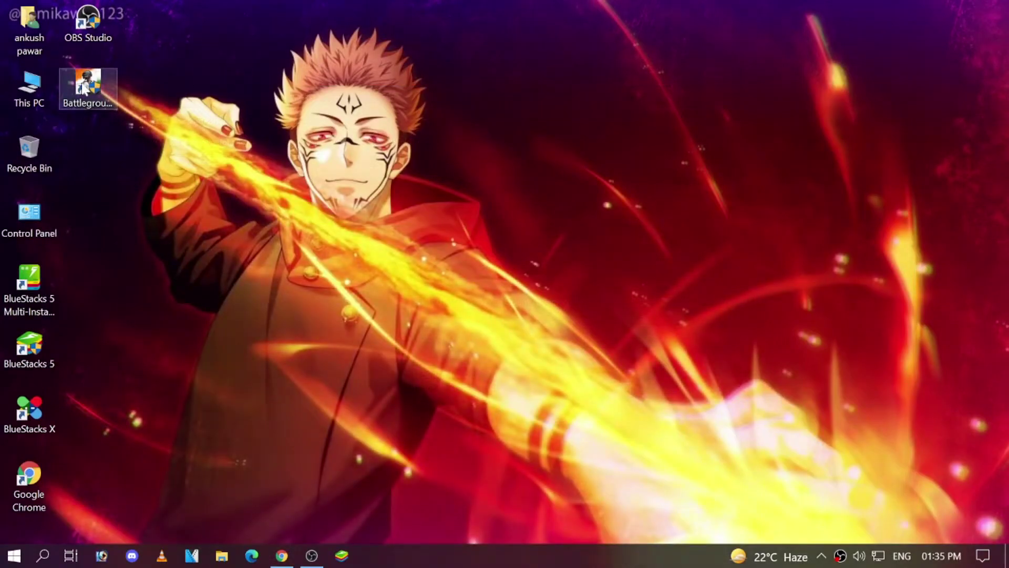
pyautogui.doubleClick(84, 88)
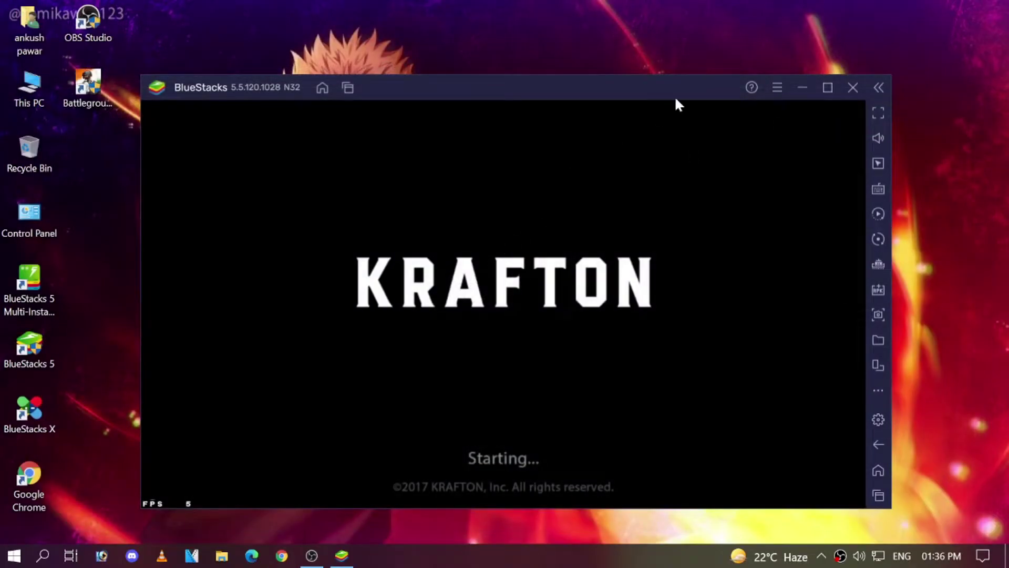
pyautogui.moveTo(676, 99)
pyautogui.mouseDown()
pyautogui.moveTo(669, 49)
pyautogui.moveTo(552, 112)
pyautogui.moveTo(658, 84)
pyautogui.moveTo(736, 43)
pyautogui.moveTo(694, 94)
pyautogui.mouseUp()
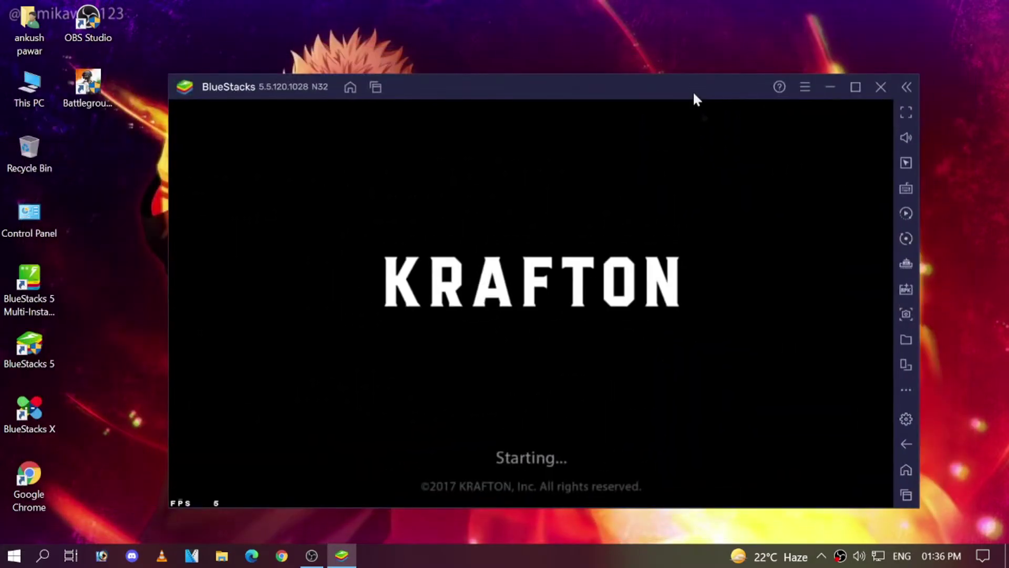
# Return to the BlueStacks home screen and open the Play Store
pyautogui.click(906, 496)
pyautogui.click(907, 470)
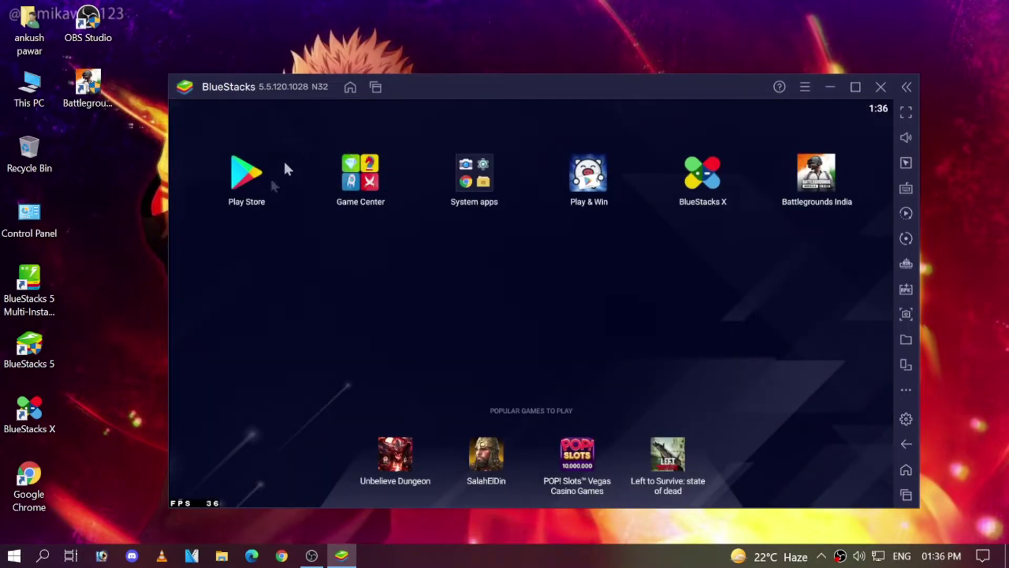
pyautogui.click(243, 177)
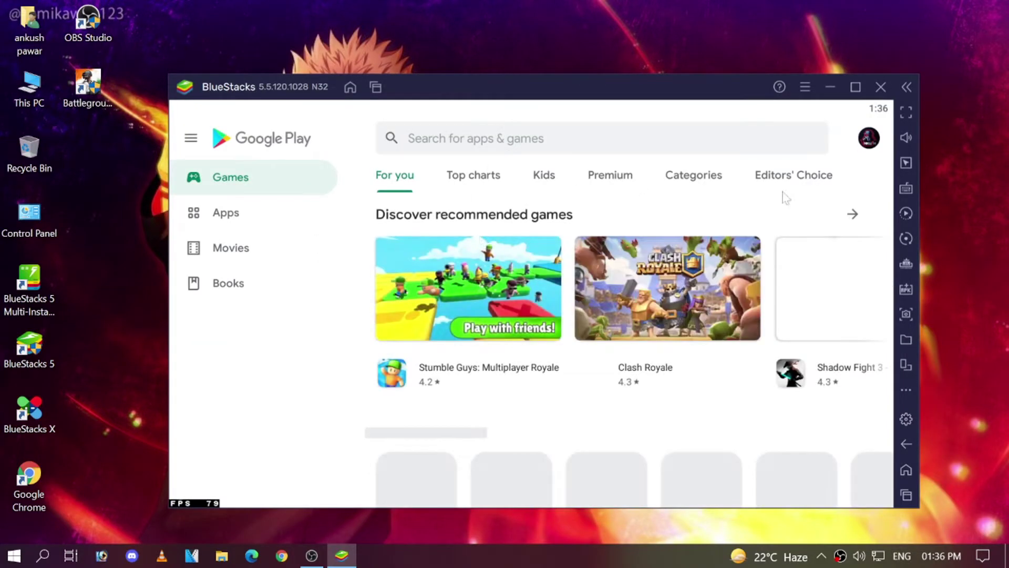
# Return to the BlueStacks home screen and launch Battlegrounds India
pyautogui.click(906, 470)
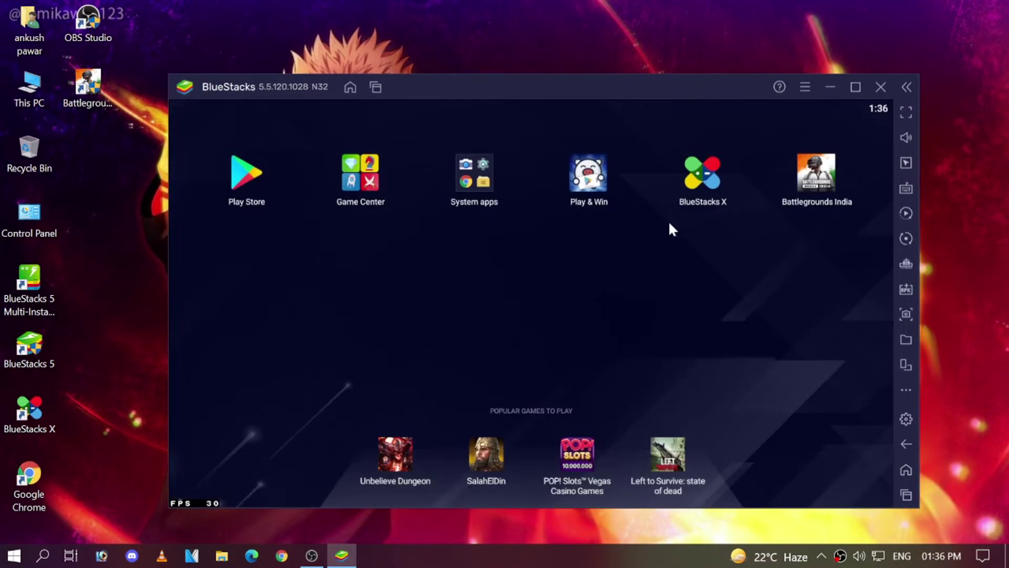
pyautogui.click(826, 171)
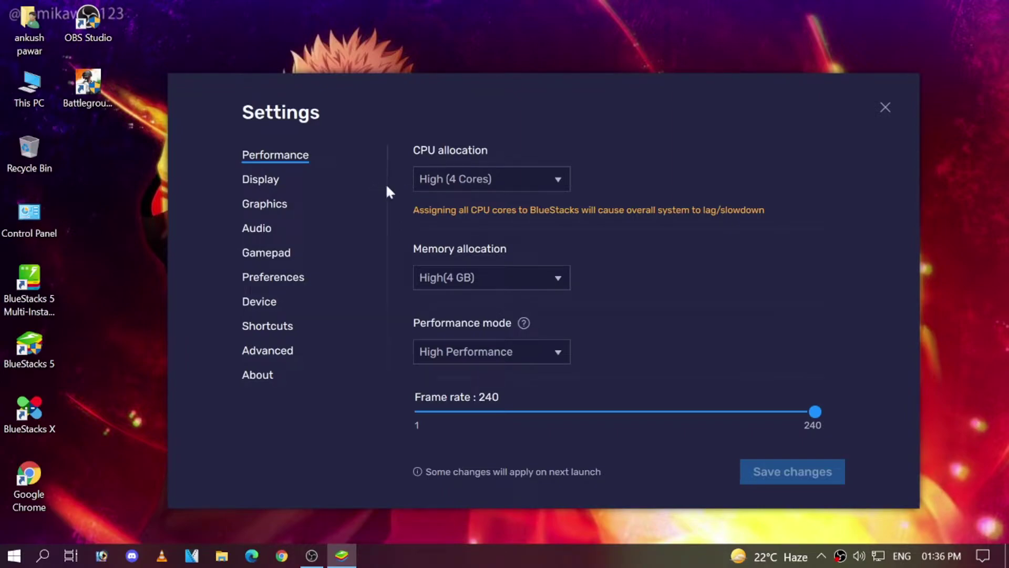
# Review the CPU allocation, memory allocation, performance mode and frame rate options in the performance settings
pyautogui.click(465, 182)
pyautogui.click(473, 199)
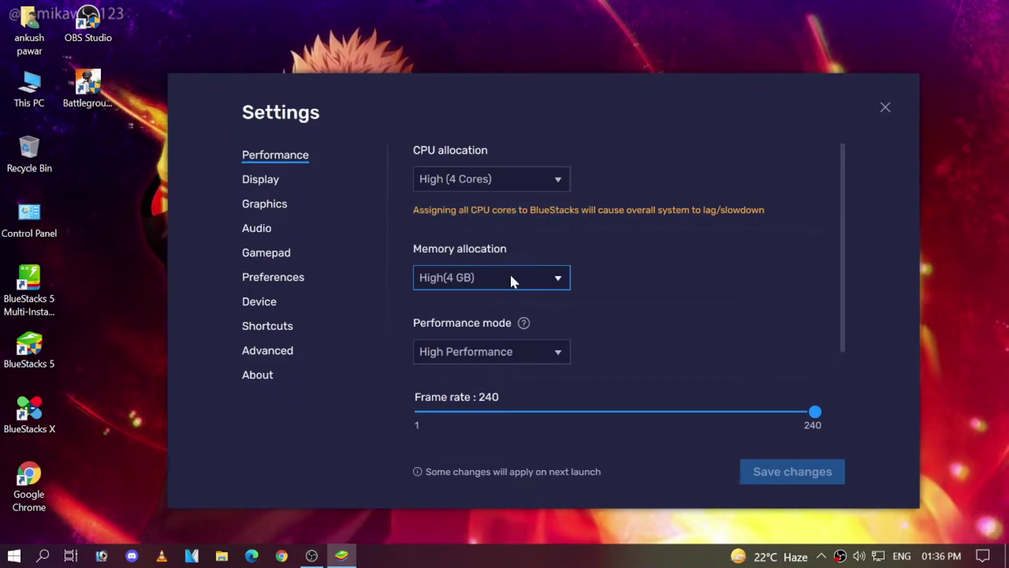
pyautogui.click(499, 353)
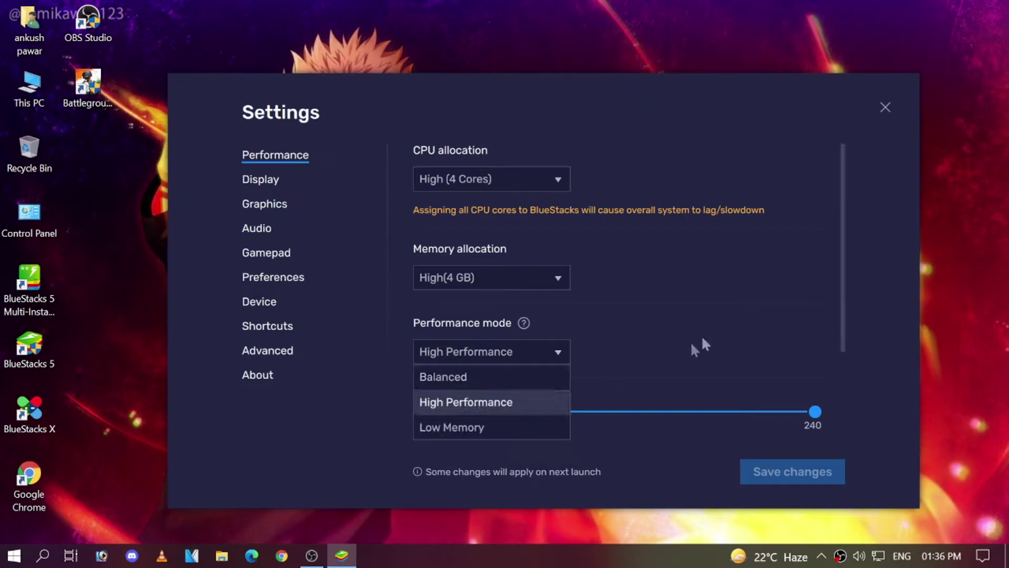
pyautogui.click(710, 349)
pyautogui.scroll(-3, 718, 317)
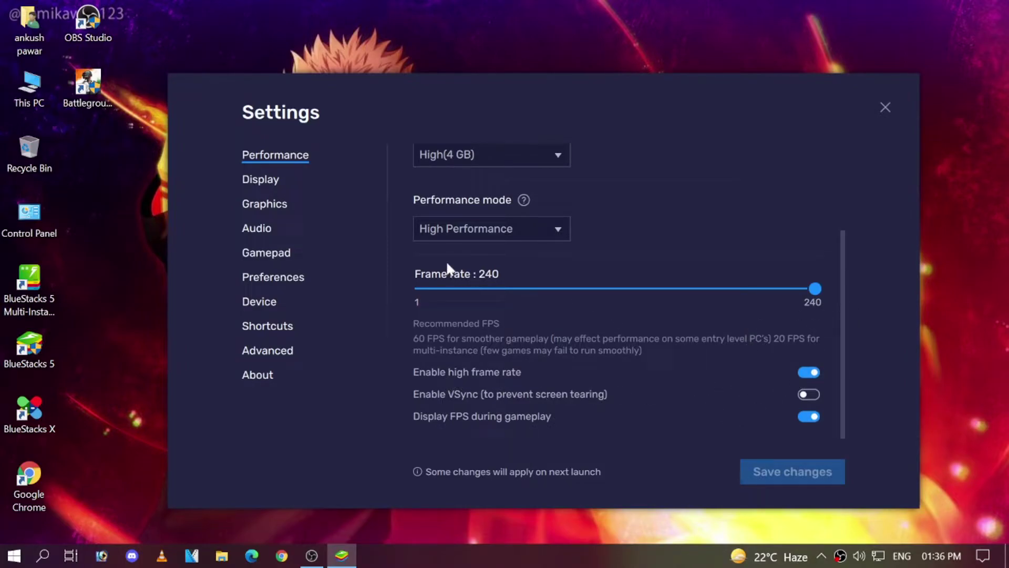
# Review the display settings, and check the interface renderer, ASTC textures and GPU options in the graphics settings
pyautogui.click(268, 181)
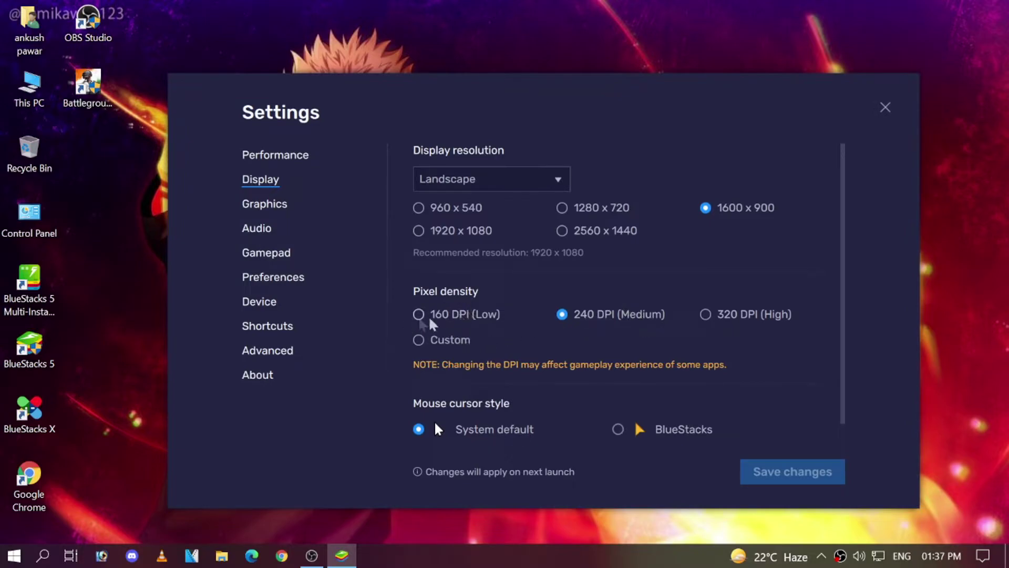
pyautogui.scroll(-1, 529, 323)
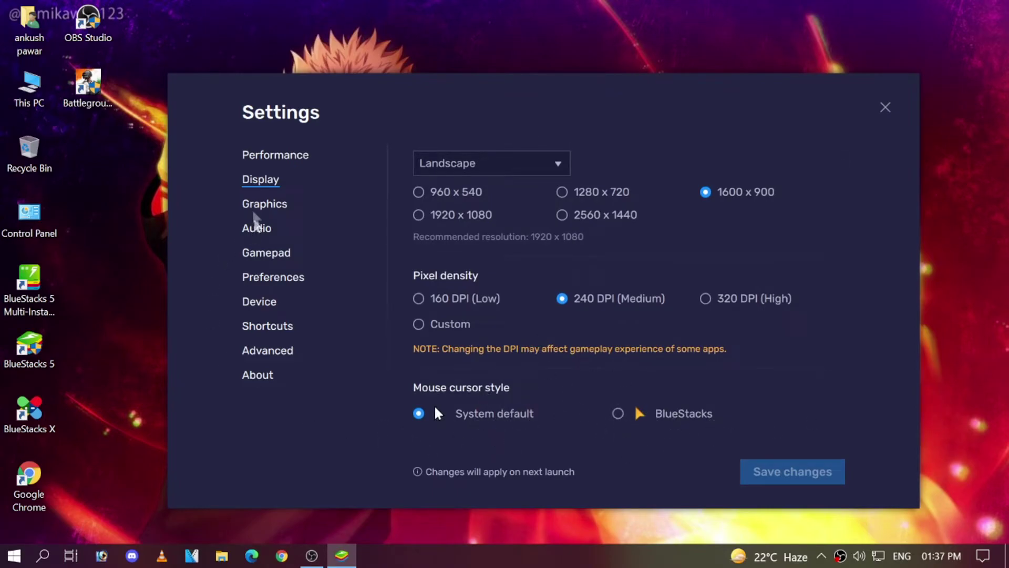
pyautogui.click(260, 204)
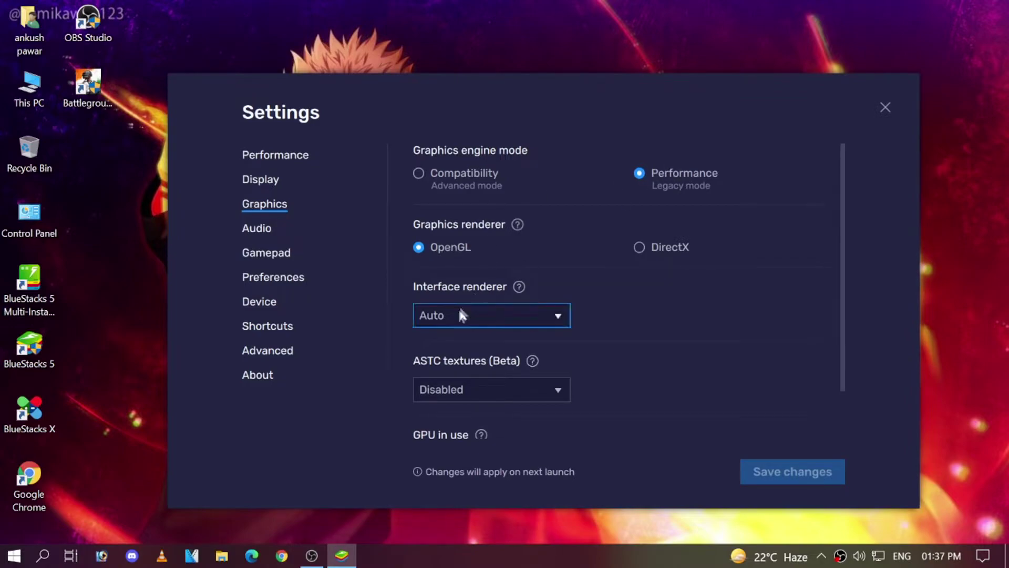
pyautogui.click(438, 316)
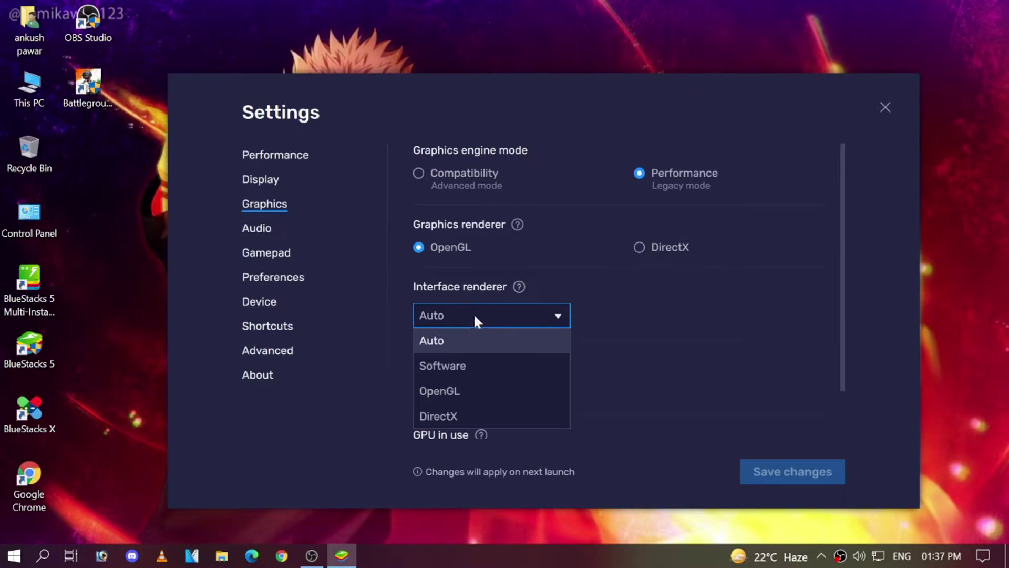
pyautogui.click(454, 339)
pyautogui.click(450, 390)
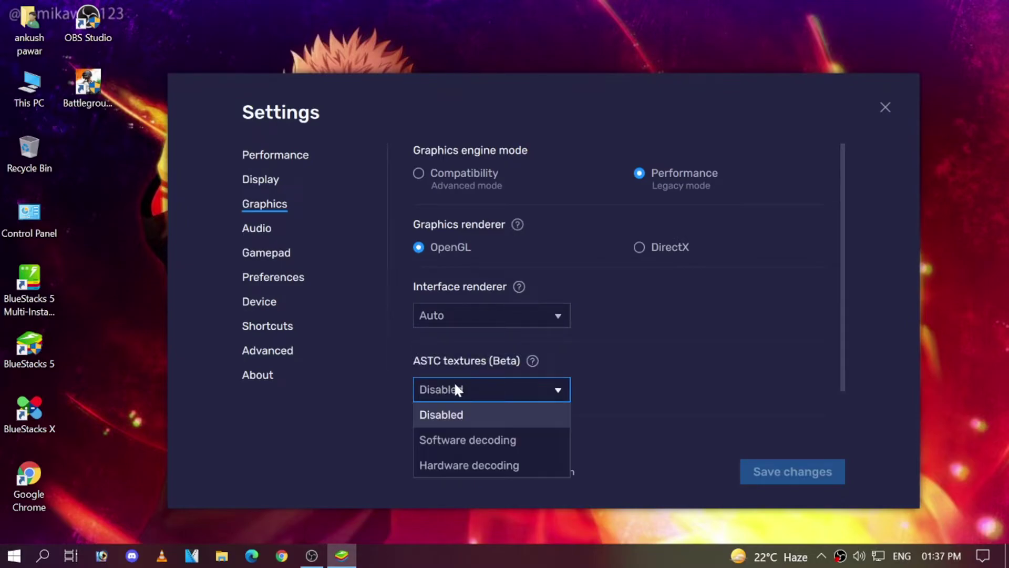
pyautogui.click(456, 389)
pyautogui.scroll(-2, 626, 355)
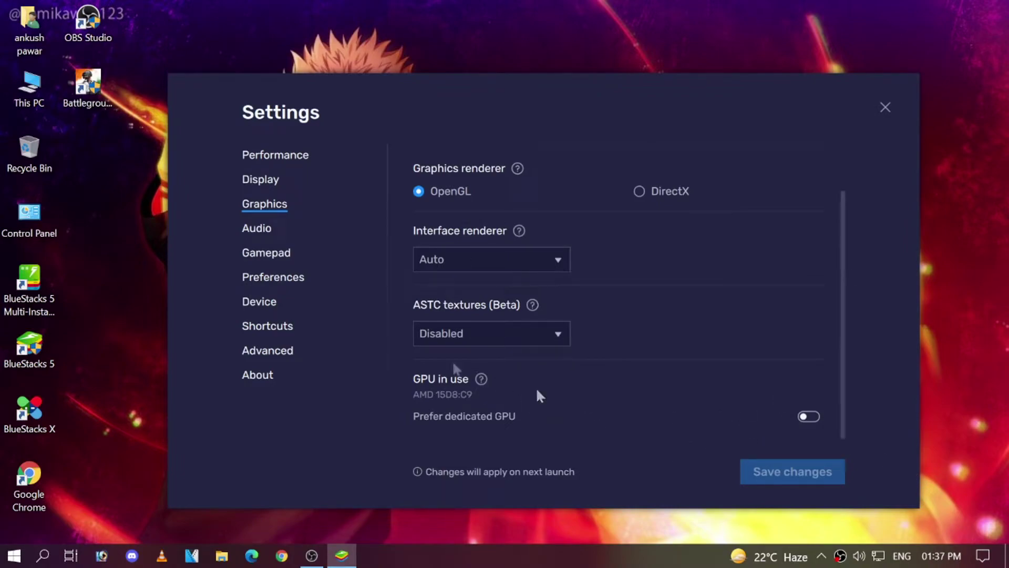
# Look through the audio, gamepad, preferences and device settings of BlueStacks
pyautogui.click(260, 229)
pyautogui.click(440, 207)
pyautogui.click(366, 271)
pyautogui.click(486, 260)
pyautogui.click(469, 370)
pyautogui.click(266, 254)
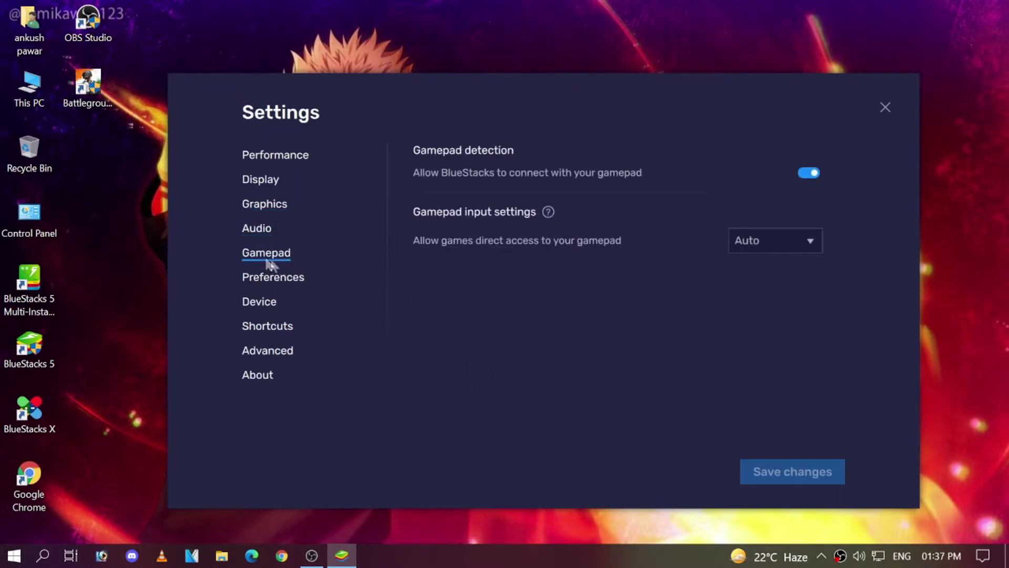
pyautogui.click(270, 279)
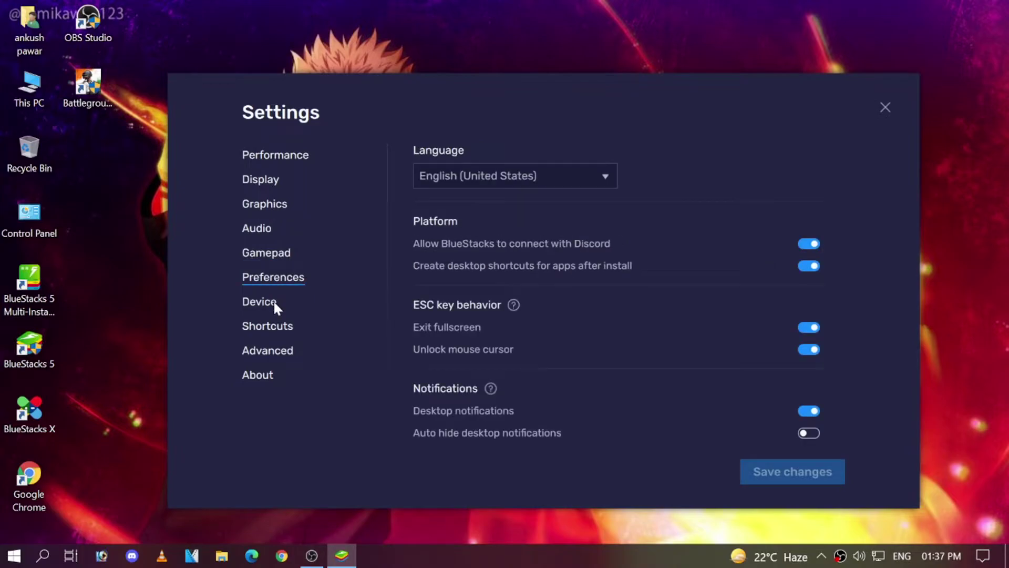
pyautogui.click(274, 310)
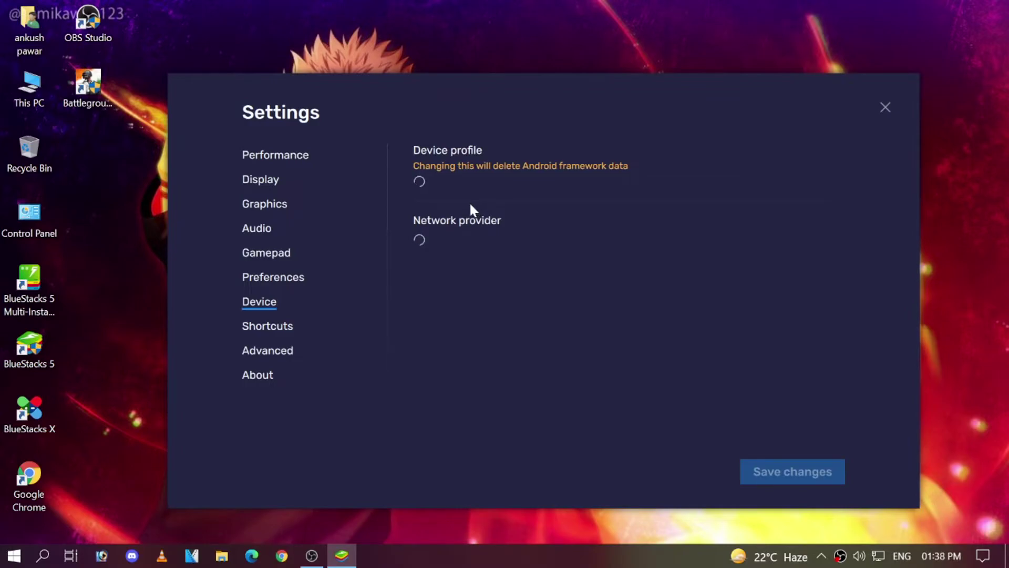
# Switch to OBS Studio to check the recording and minimize it again
pyautogui.click(311, 555)
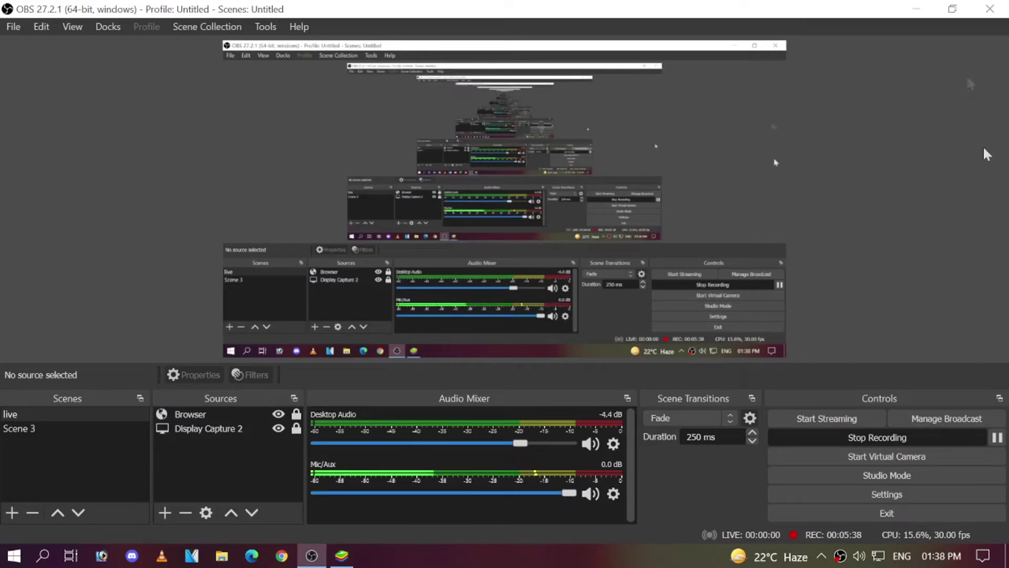
pyautogui.click(916, 9)
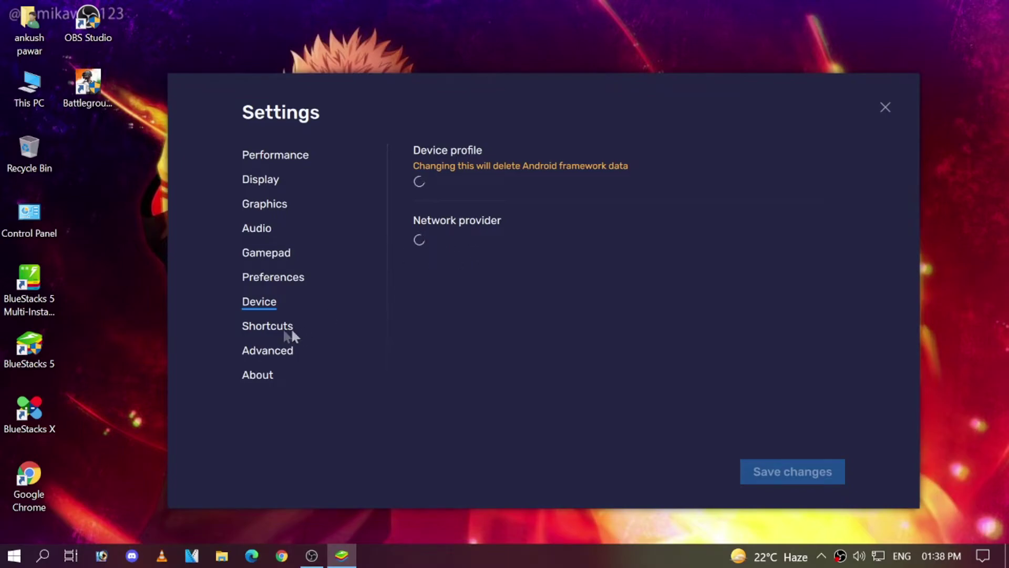
# Look through the shortcuts, advanced and about settings and close the BlueStacks settings
pyautogui.click(254, 323)
pyautogui.click(276, 351)
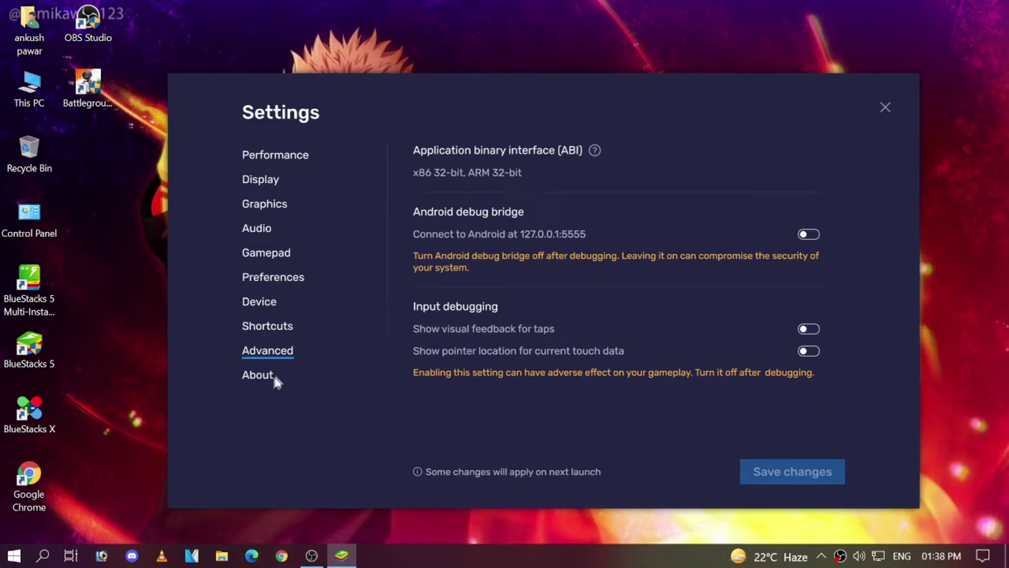
pyautogui.click(273, 374)
pyautogui.click(767, 164)
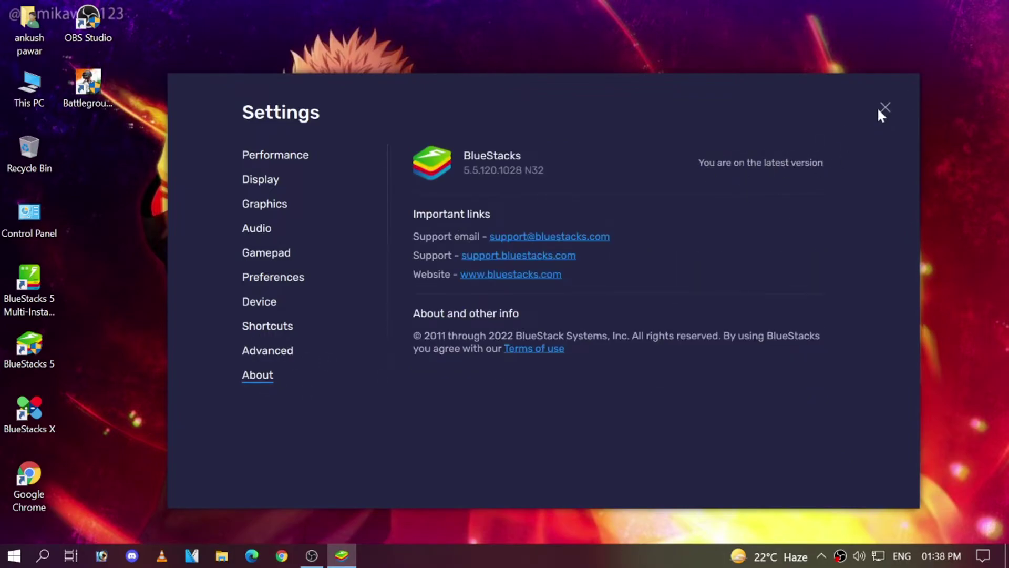
pyautogui.click(885, 107)
# Dismiss the promotional pop-ups in the game lobby, and open and close the friends list
pyautogui.click(852, 134)
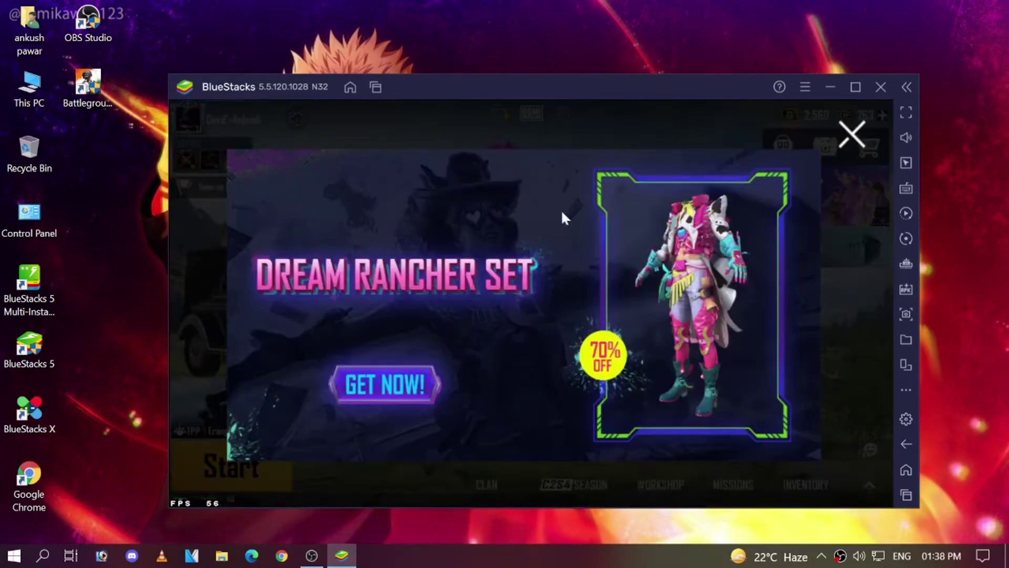
pyautogui.click(851, 133)
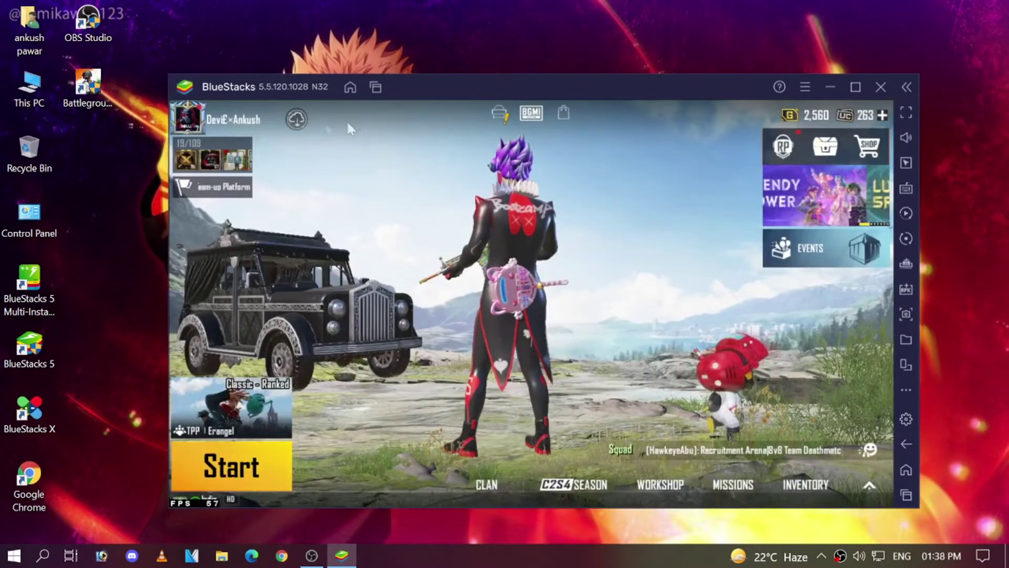
pyautogui.click(210, 154)
pyautogui.click(195, 153)
pyautogui.click(294, 176)
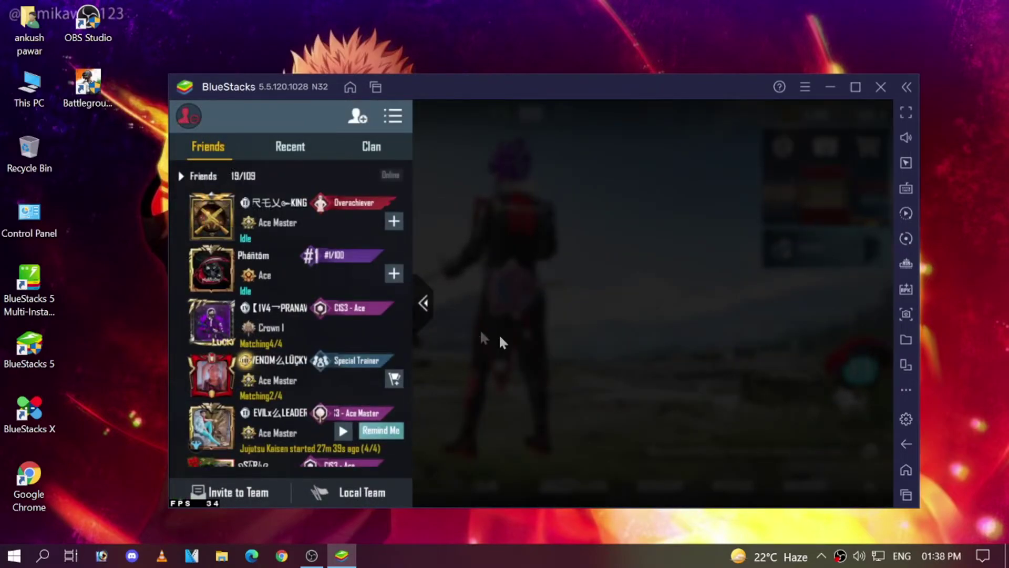
pyautogui.click(483, 289)
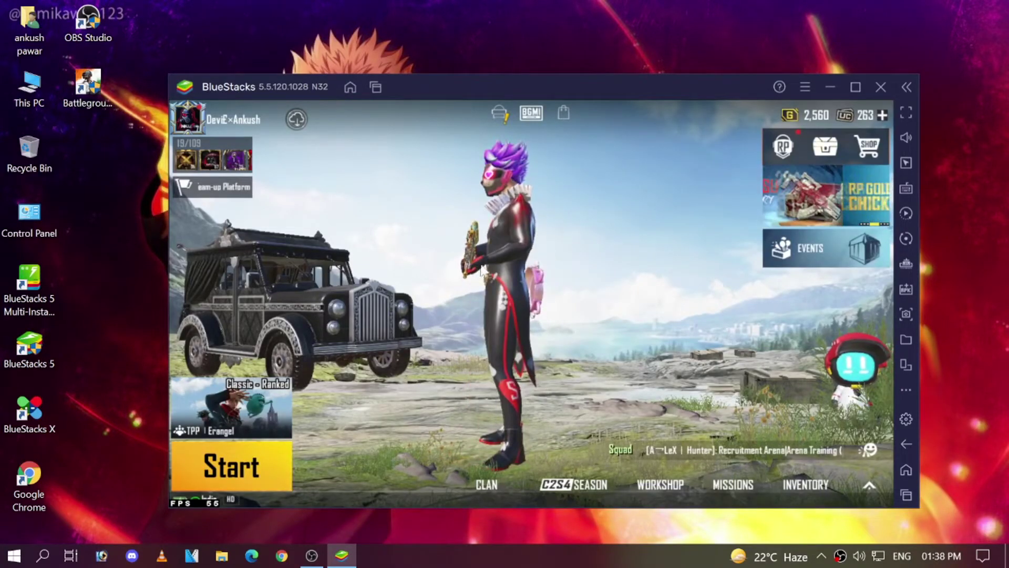
# Move the BlueStacks window up, set the network provider to AIRTEL in the device settings and save the changes
pyautogui.moveTo(625, 84); pyautogui.dragTo(636, 20)
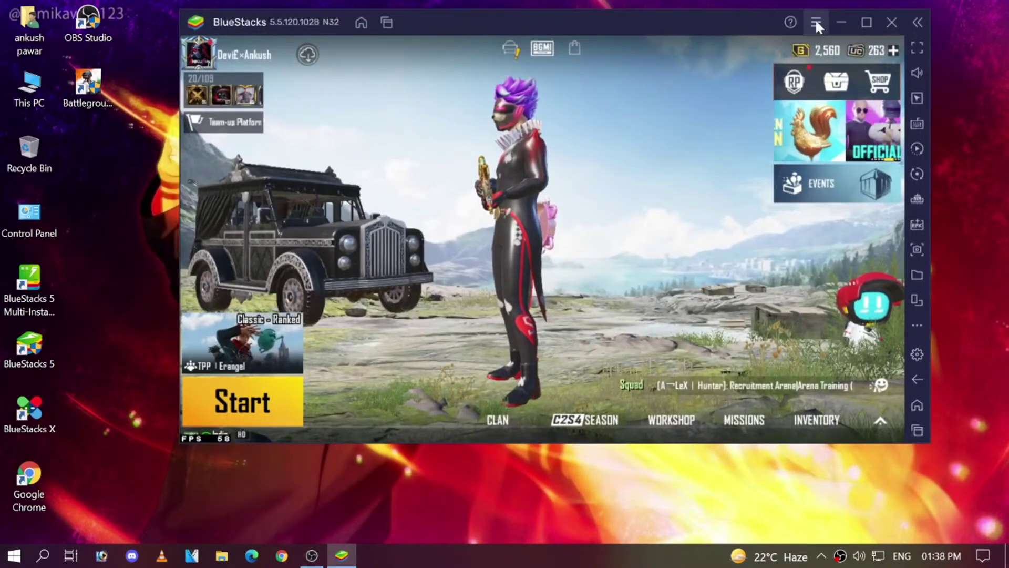
pyautogui.click(816, 22)
pyautogui.click(749, 48)
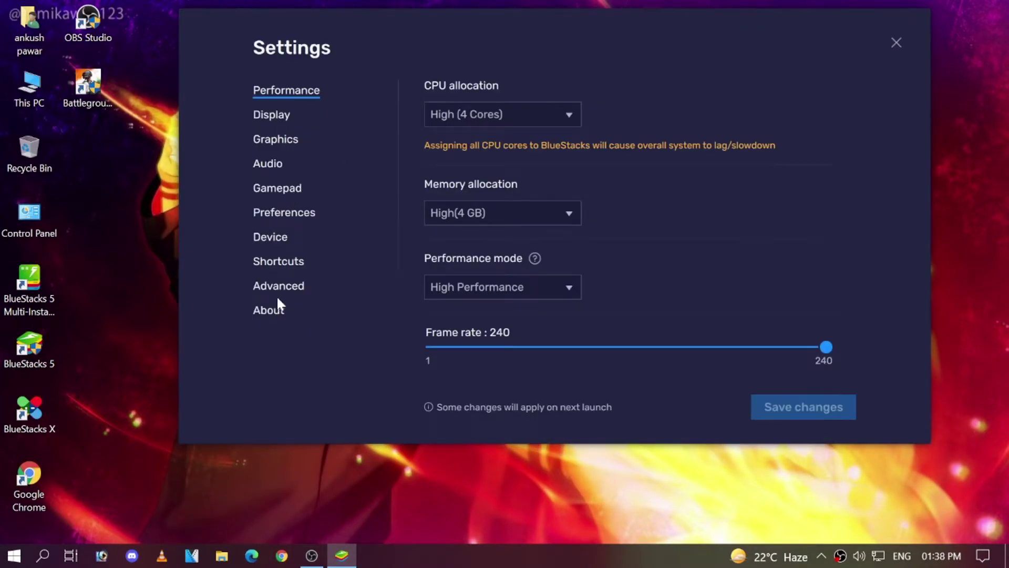
pyautogui.click(273, 260)
pyautogui.click(272, 236)
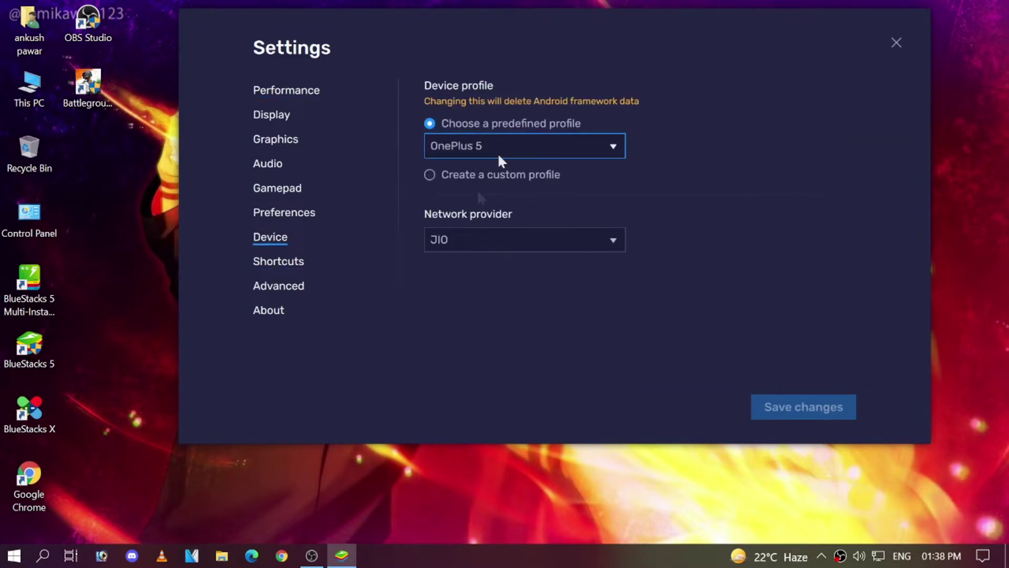
pyautogui.click(455, 239)
pyautogui.click(467, 269)
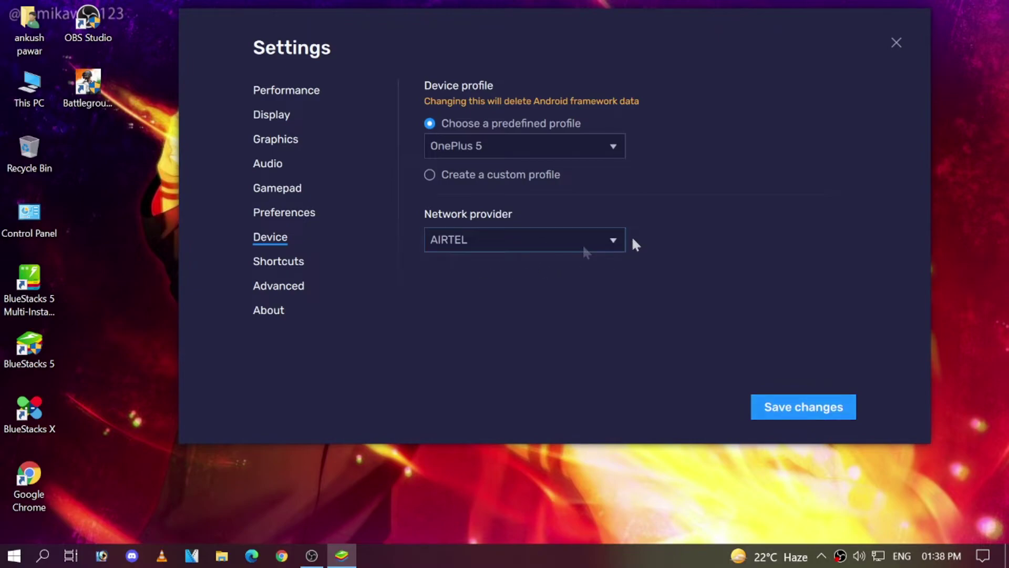
pyautogui.click(802, 407)
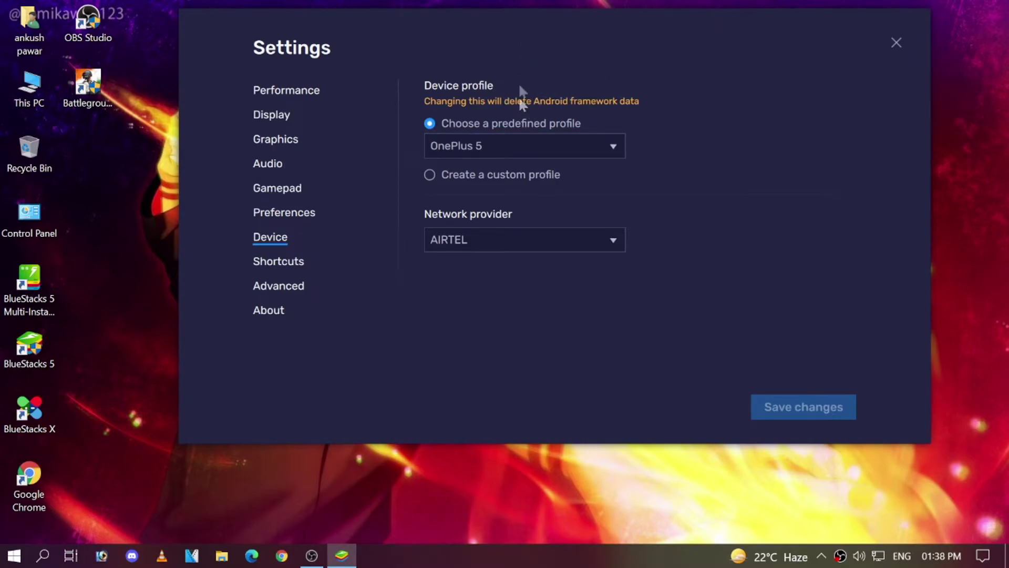
# Check the display resolution and pixel density settings and close the settings to return to the game
pyautogui.click(278, 114)
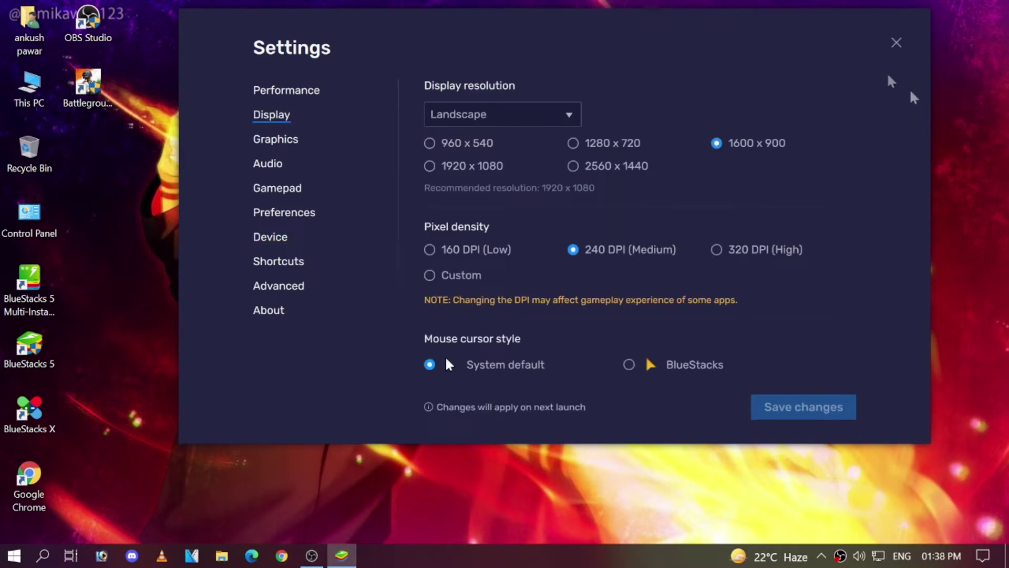
pyautogui.click(896, 43)
pyautogui.click(807, 134)
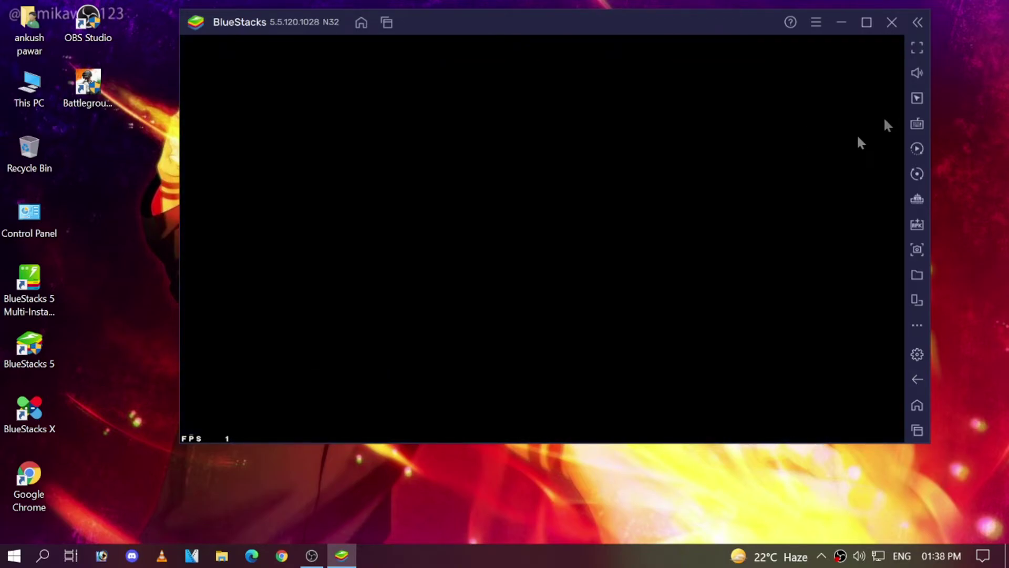
# Open the advanced controls editor to examine the game's key mapping and close it
pyautogui.click(922, 125)
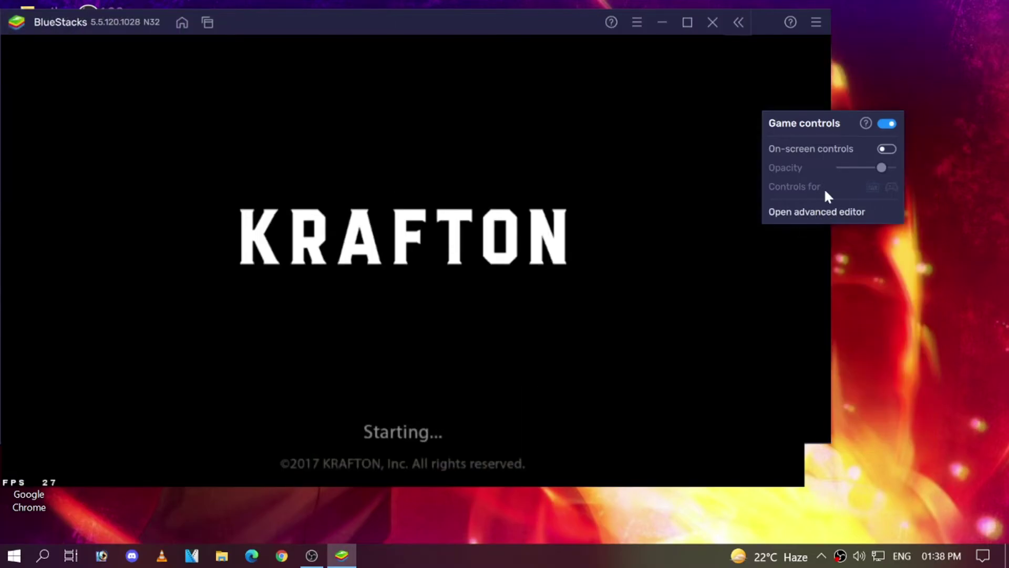
pyautogui.click(896, 211)
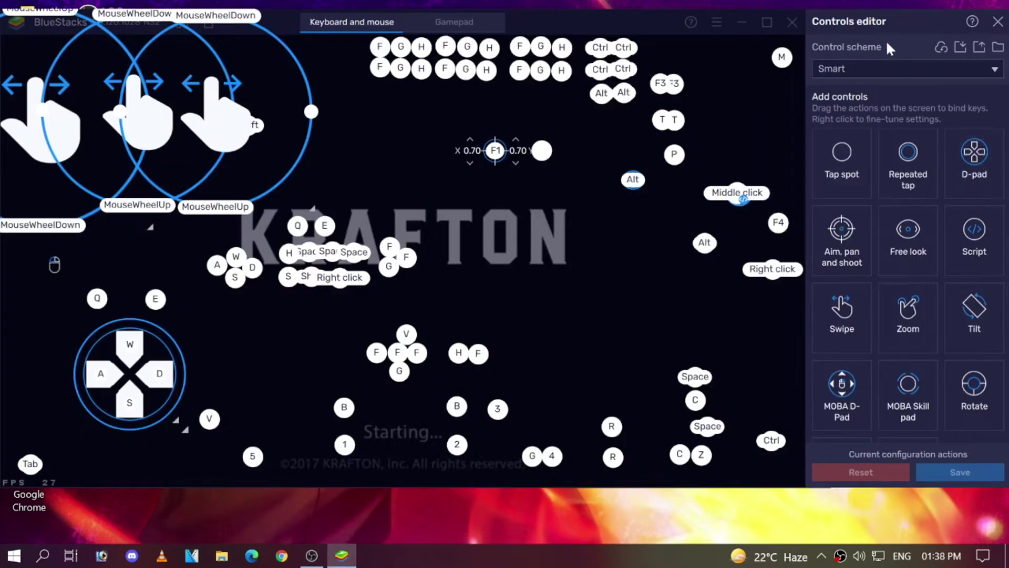
pyautogui.click(998, 21)
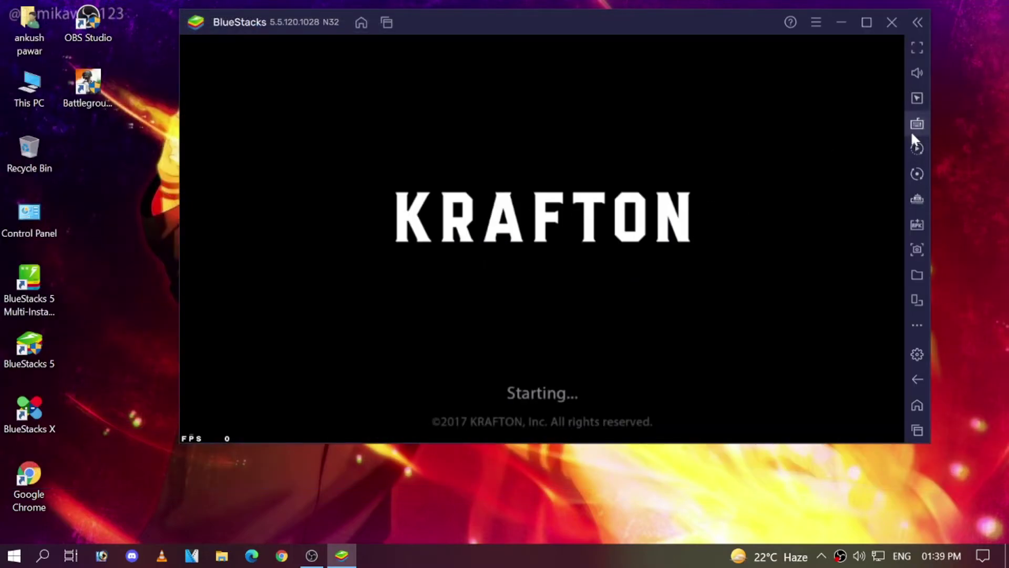
# Choose the Smart scheme in the game controls and close them
pyautogui.click(813, 231)
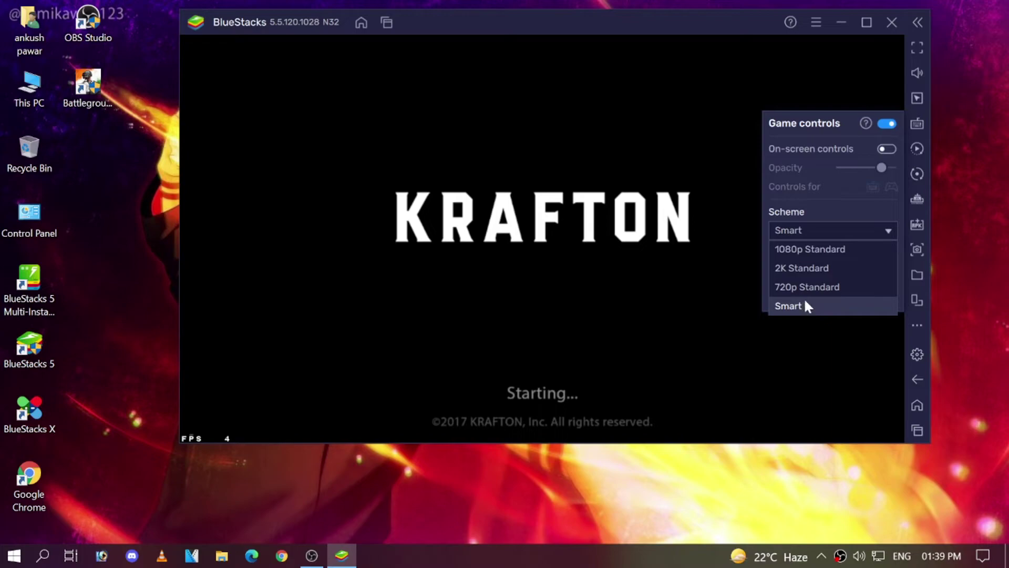
pyautogui.click(853, 309)
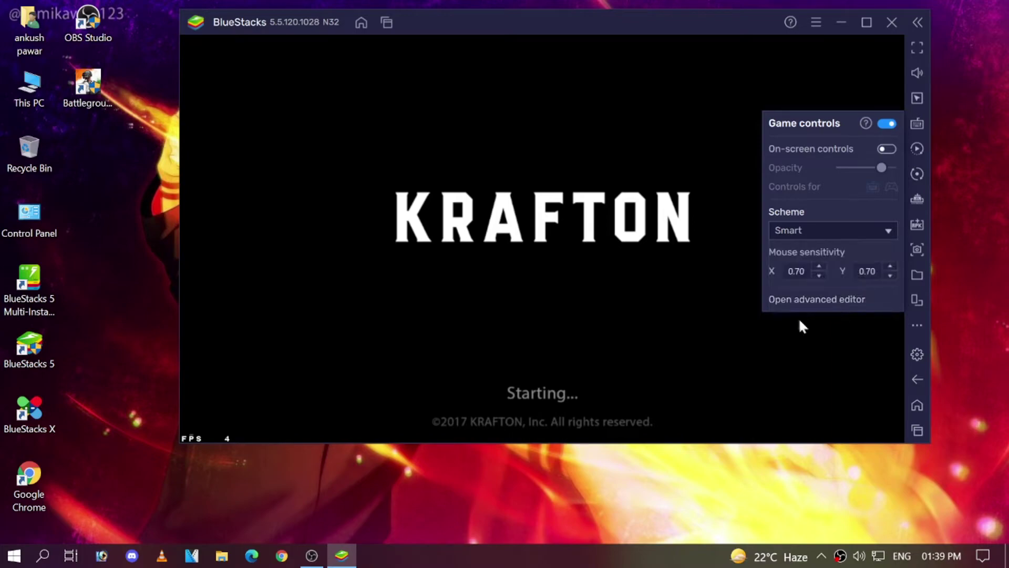
pyautogui.click(691, 223)
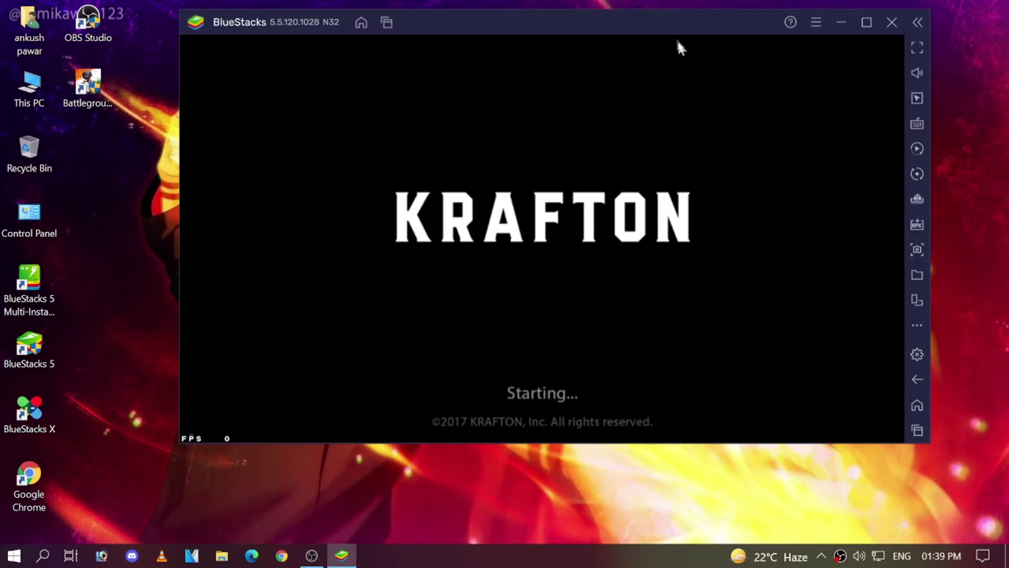
# Move the BlueStacks window down and select the Medium preset in the game's sensitivity settings
pyautogui.moveTo(671, 18); pyautogui.dragTo(667, 83)
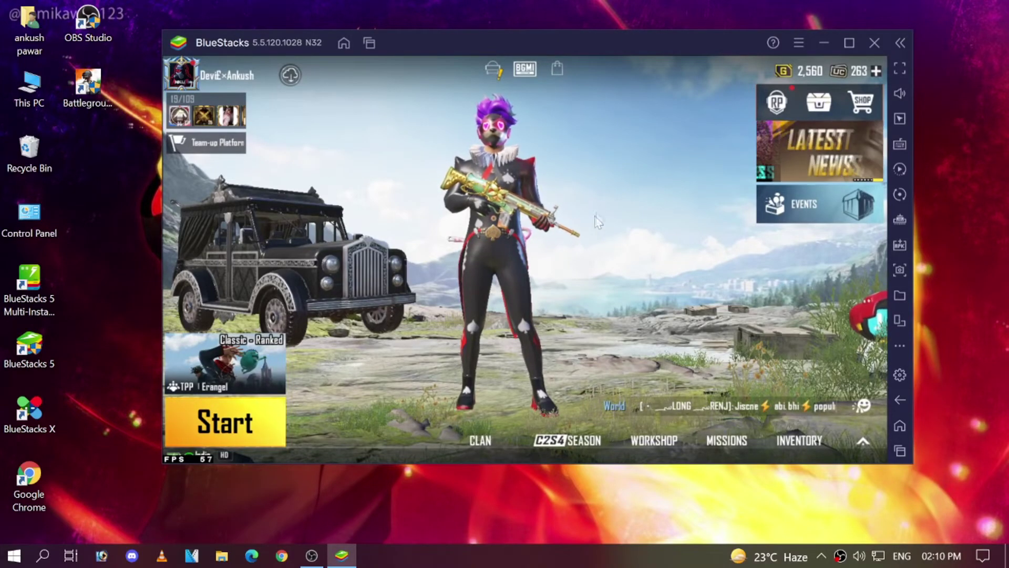
pyautogui.click(862, 439)
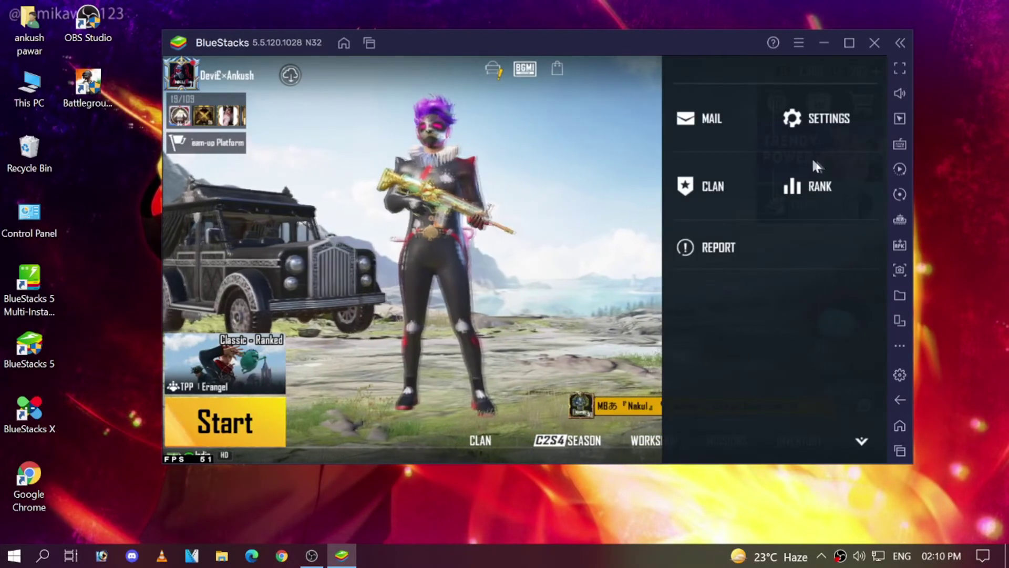
pyautogui.click(821, 122)
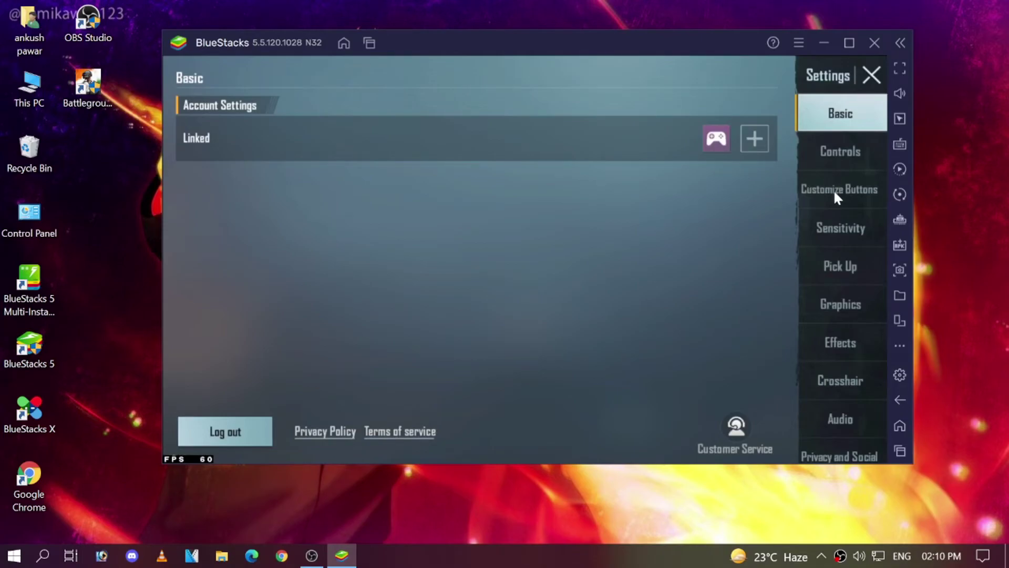
pyautogui.click(838, 229)
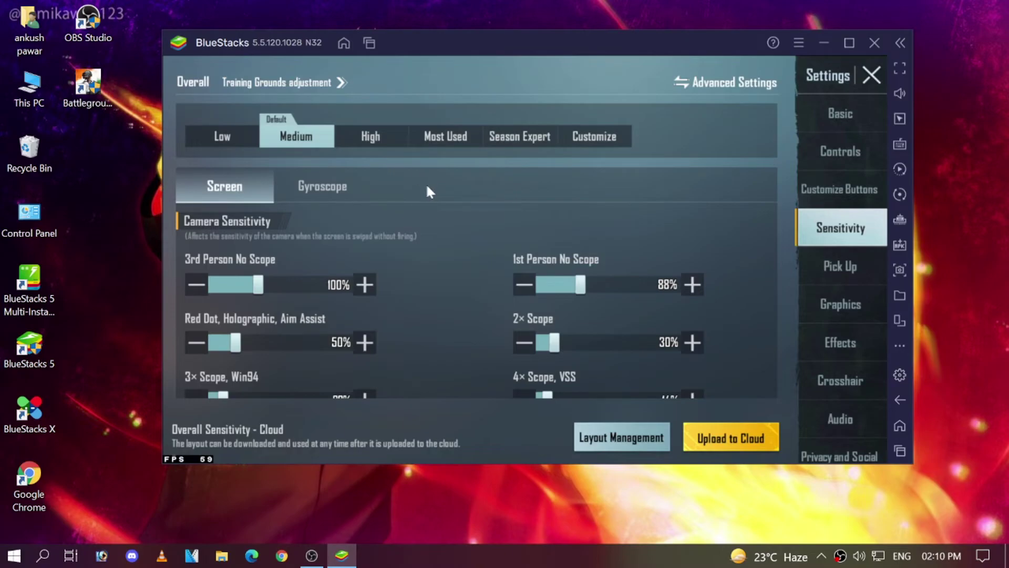
pyautogui.click(368, 141)
pyautogui.click(352, 138)
pyautogui.click(305, 137)
# Examine the game's combat and lobby graphics settings, trying the Soft style for the lobby
pyautogui.click(840, 155)
pyautogui.click(844, 125)
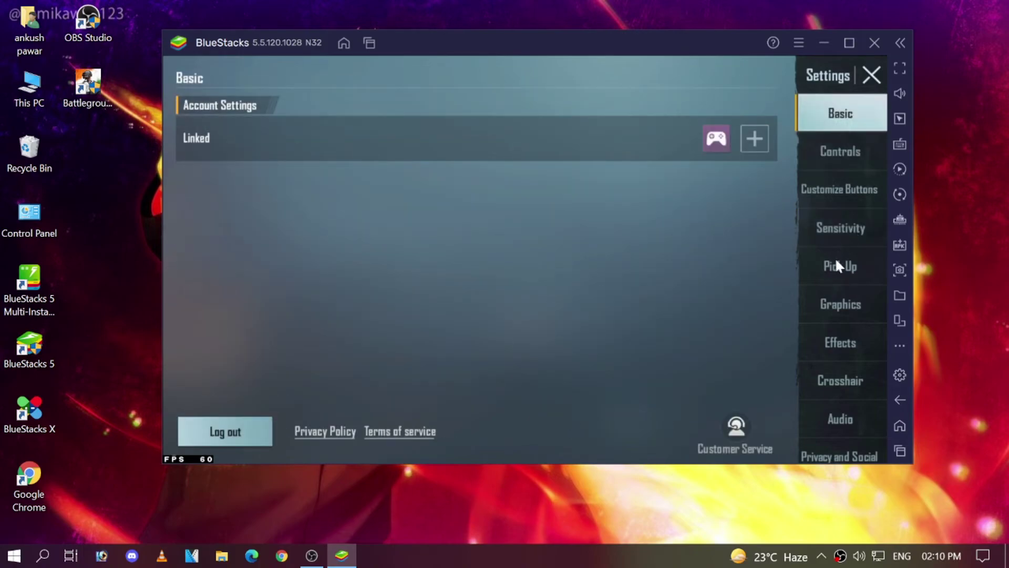
pyautogui.click(850, 307)
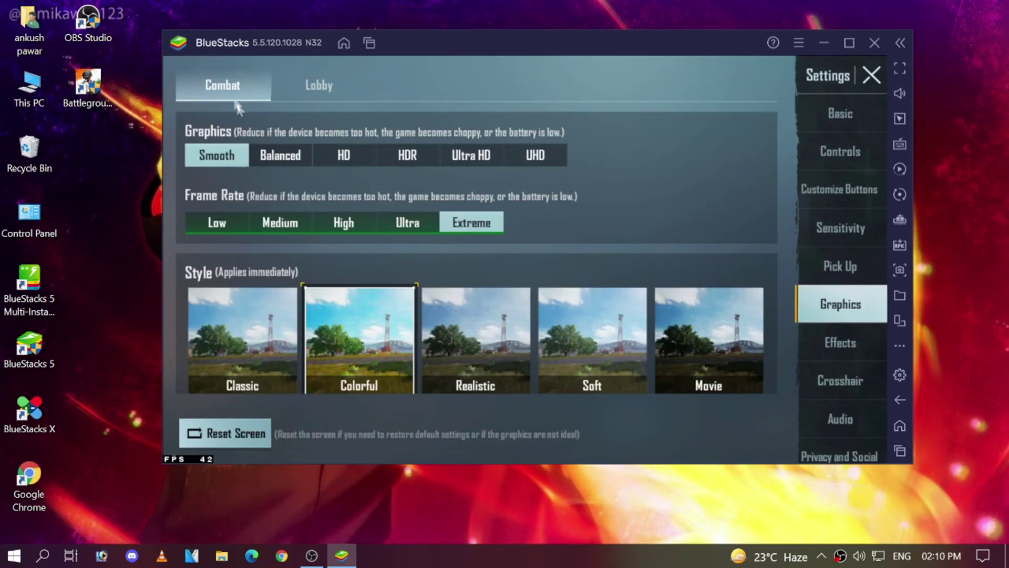
pyautogui.click(323, 84)
pyautogui.scroll(-3, 587, 248)
pyautogui.click(576, 137)
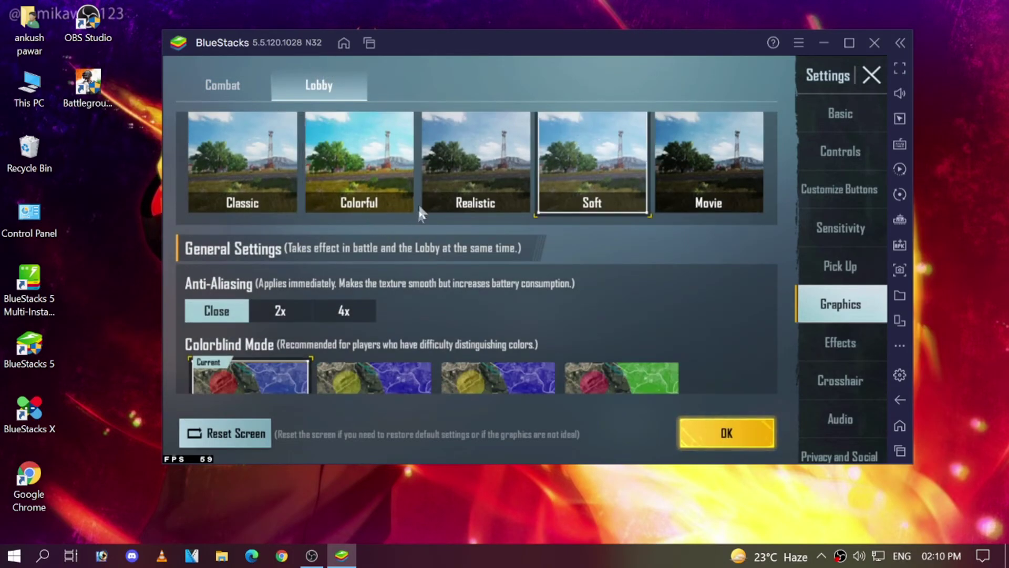
pyautogui.scroll(-2, 661, 345)
pyautogui.scroll(-5, 626, 131)
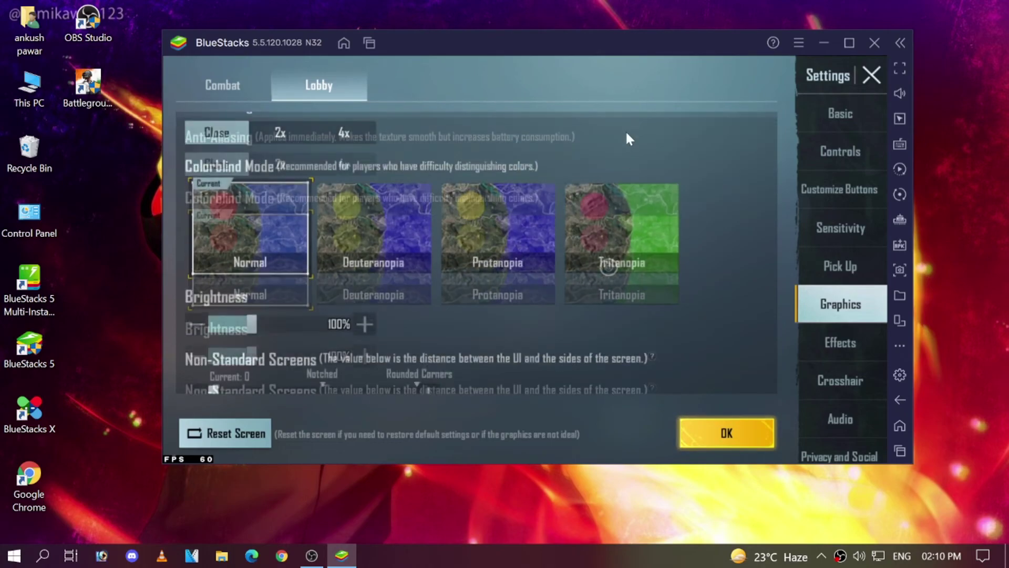
pyautogui.scroll(2, 616, 196)
pyautogui.scroll(2, 559, 233)
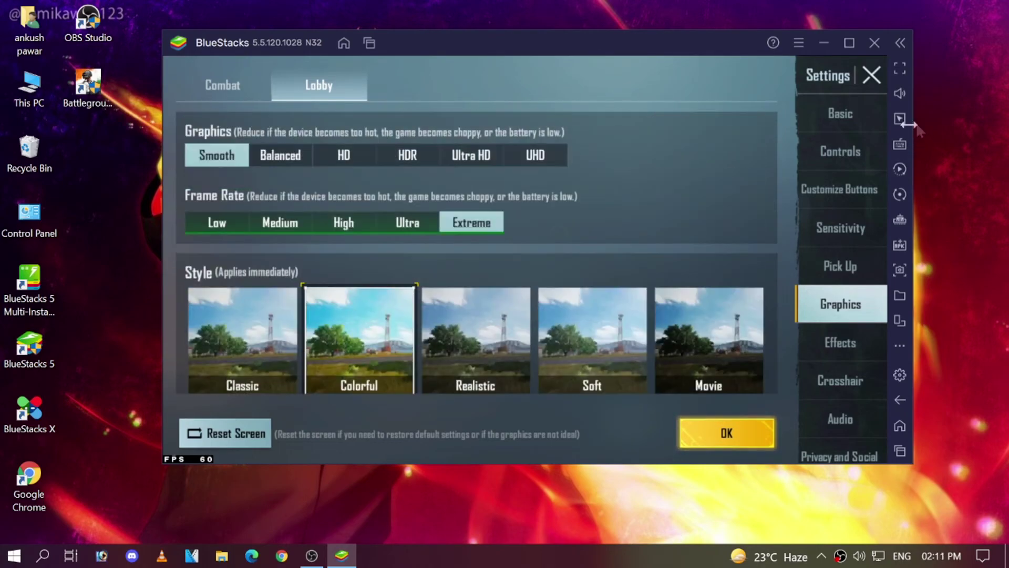
# Review the basic and advanced controls in the game settings, including gyroscope and aim options, and return to the lobby
pyautogui.click(841, 113)
pyautogui.click(842, 152)
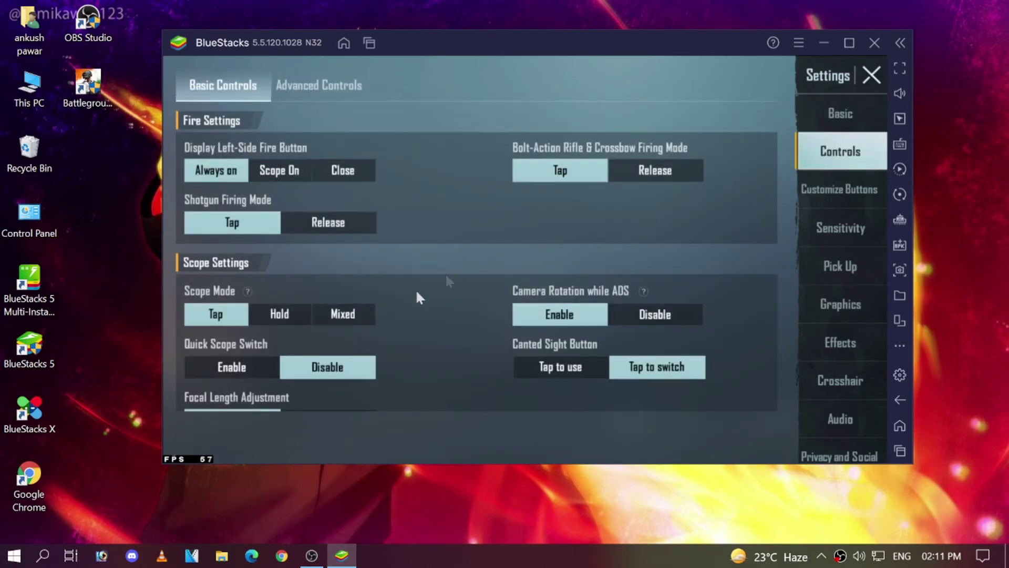
pyautogui.scroll(-6, 350, 186)
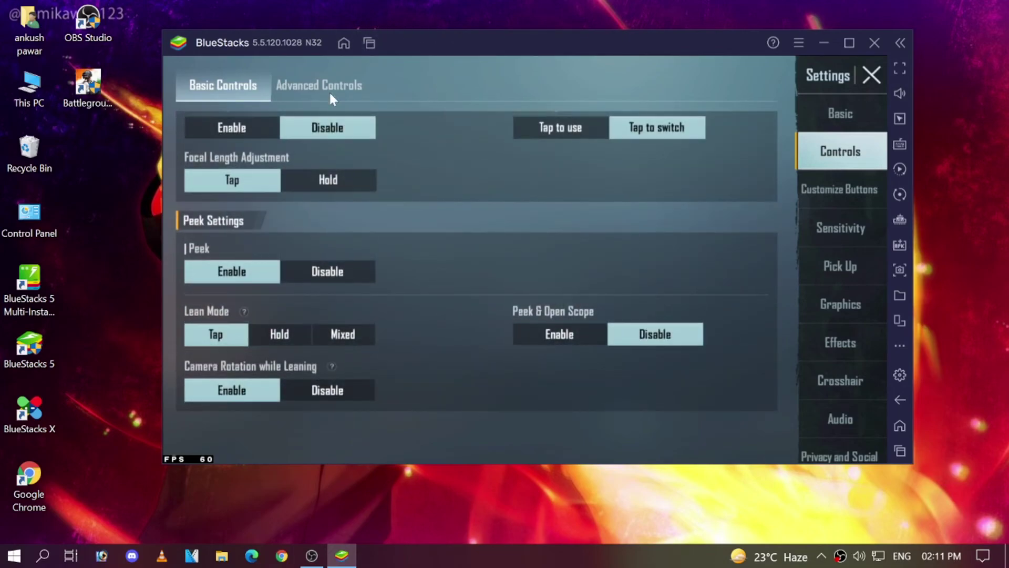
pyautogui.click(326, 87)
pyautogui.scroll(-5, 453, 287)
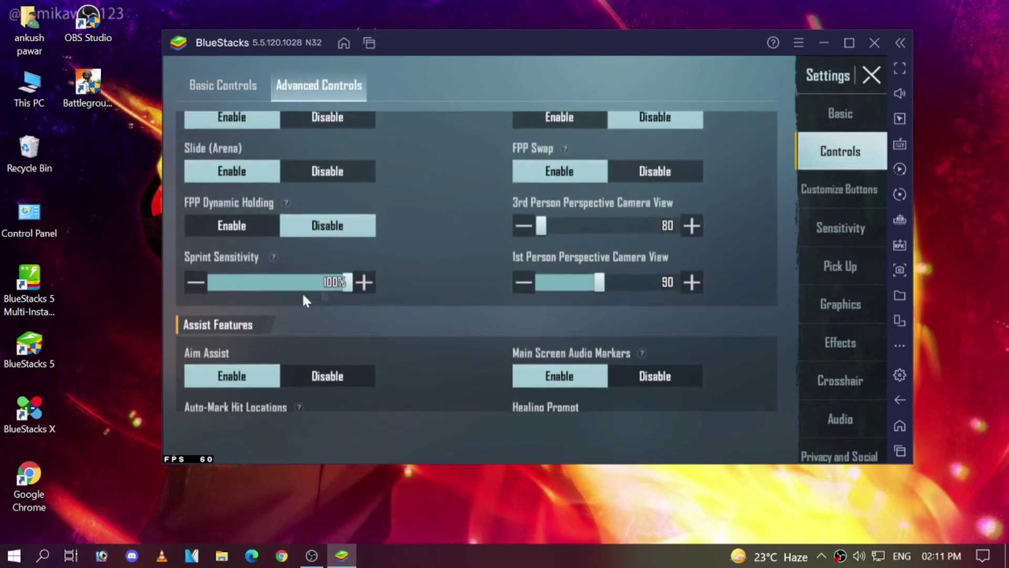
pyautogui.scroll(-5, 404, 332)
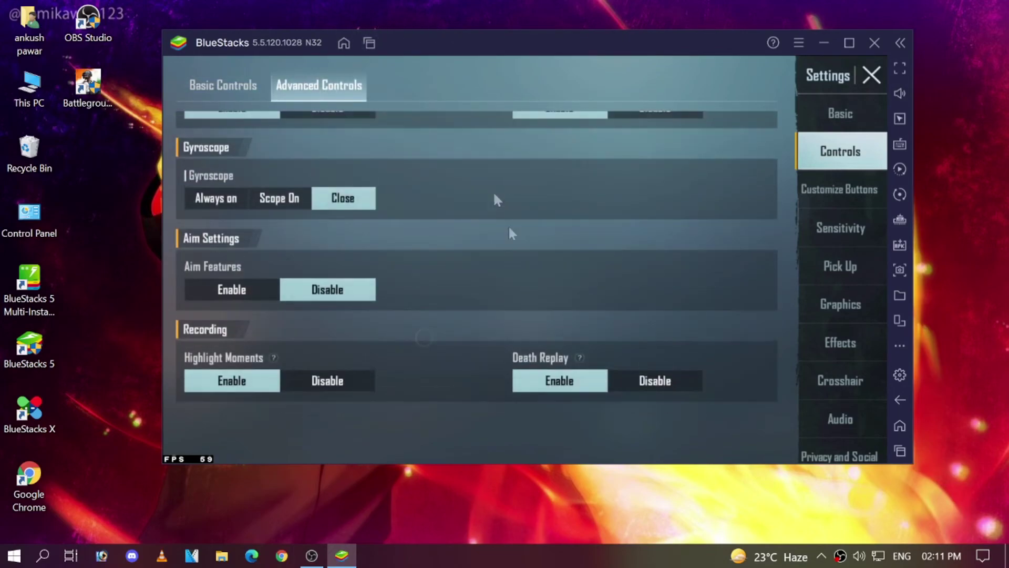
pyautogui.click(873, 80)
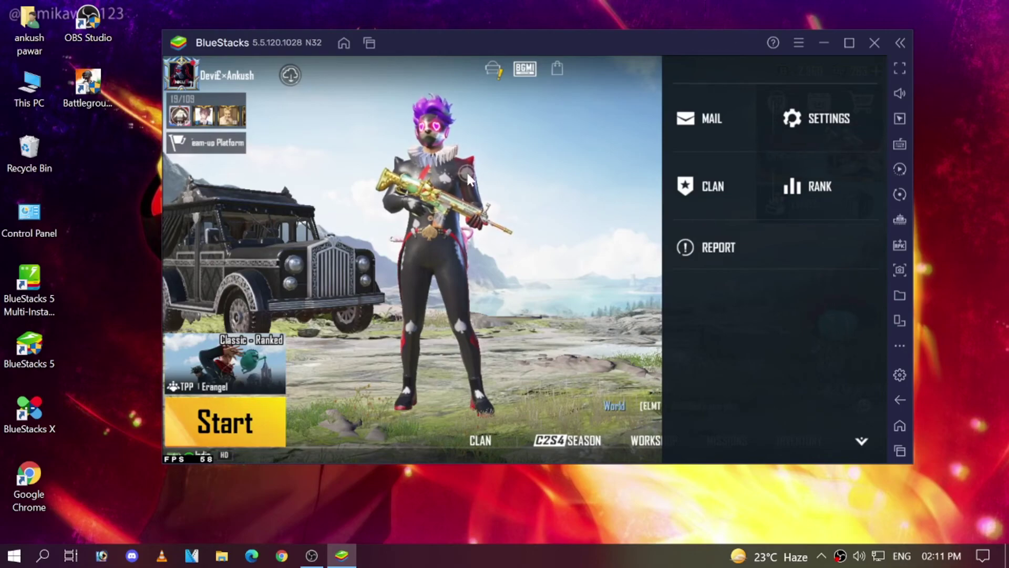
pyautogui.click(845, 301)
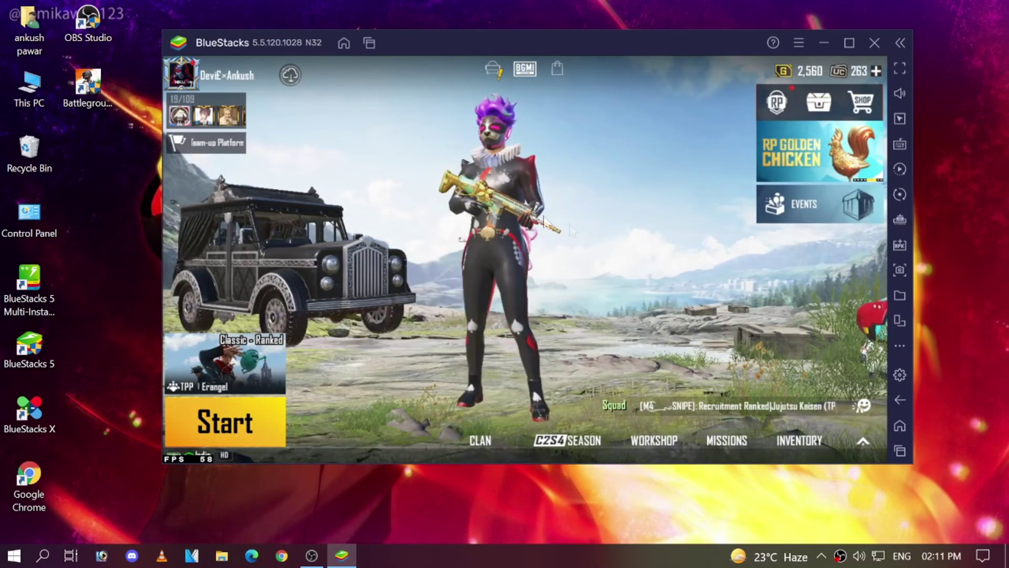
# Look through the map and resource packs in the Resource Download Center and close it
pyautogui.click(290, 74)
pyautogui.moveTo(562, 282); pyautogui.dragTo(576, 156)
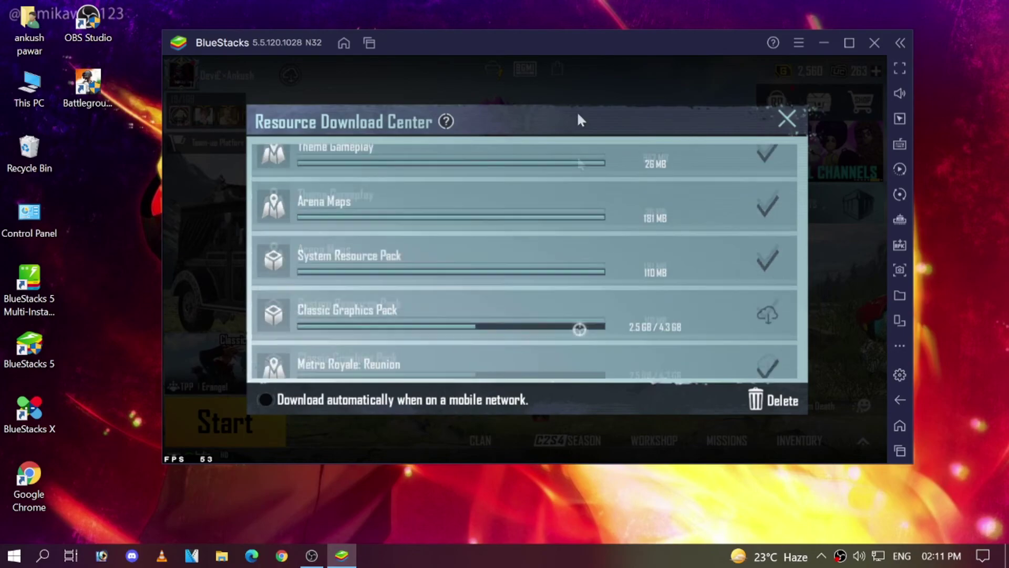
pyautogui.moveTo(768, 229); pyautogui.dragTo(606, 277)
pyautogui.moveTo(691, 334); pyautogui.dragTo(724, 41)
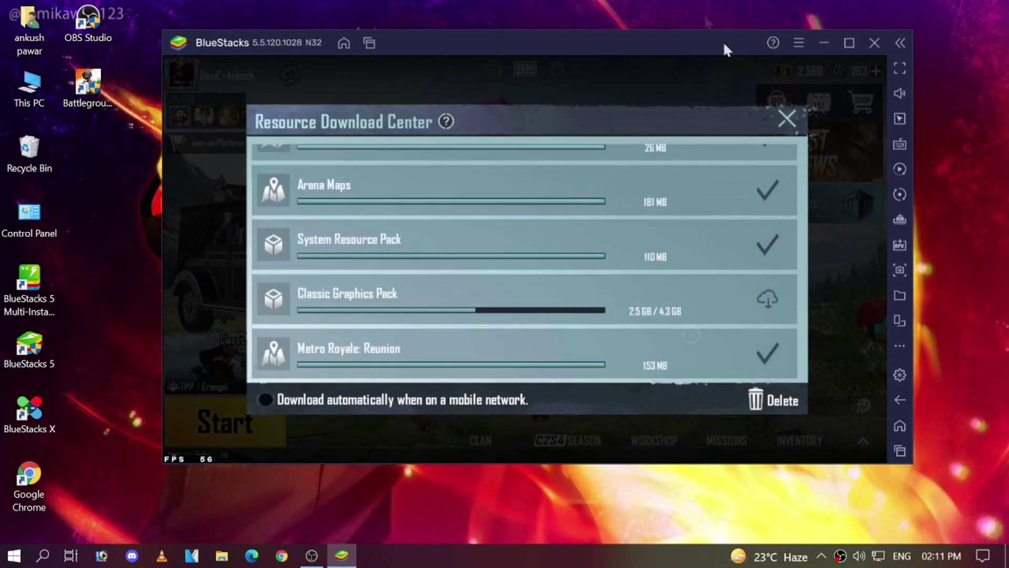
pyautogui.click(788, 119)
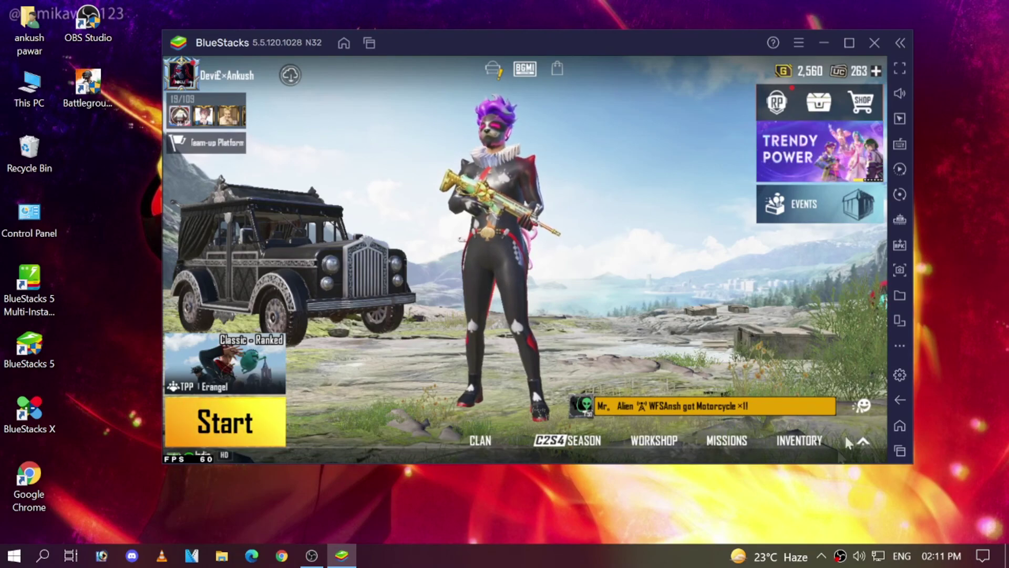
pyautogui.click(502, 242)
pyautogui.click(651, 243)
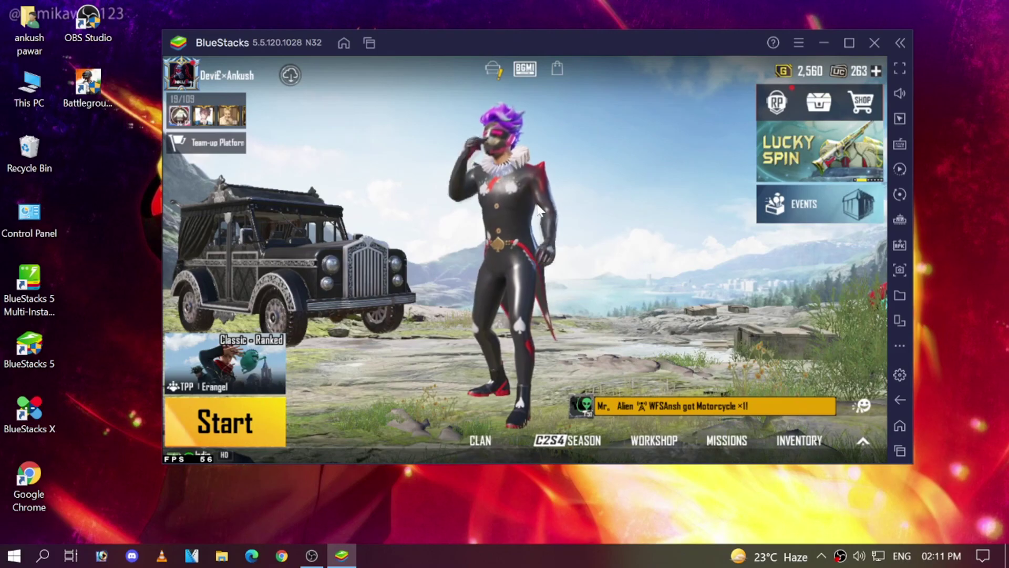